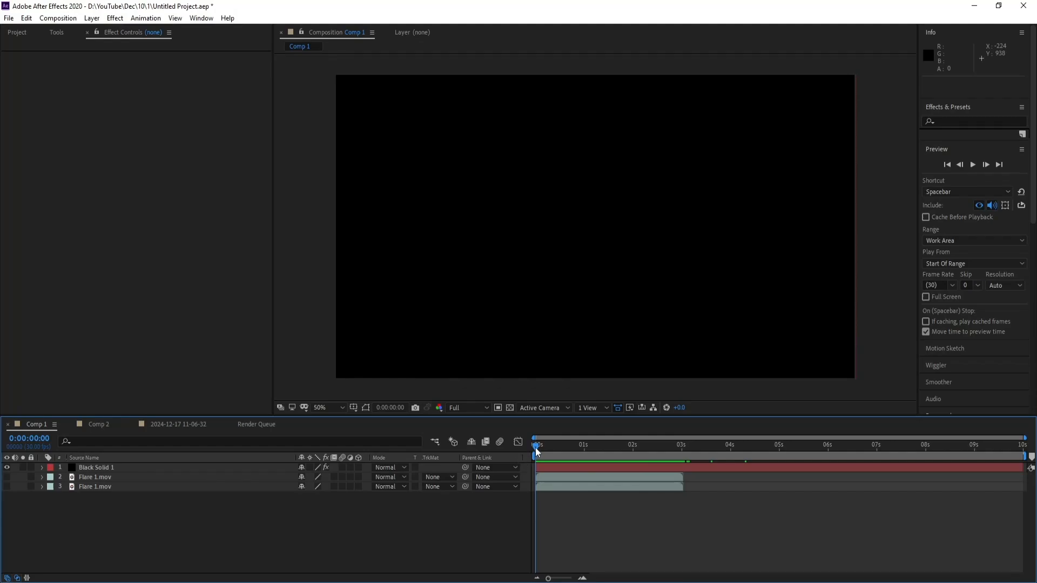
- Scrub through the Comp 1 animation, then open Comp 2 and move its playhead to 0:00:04:27
{"action": "left_click_drag", "start_coordinate": [537, 450], "coordinate": [678, 462]}
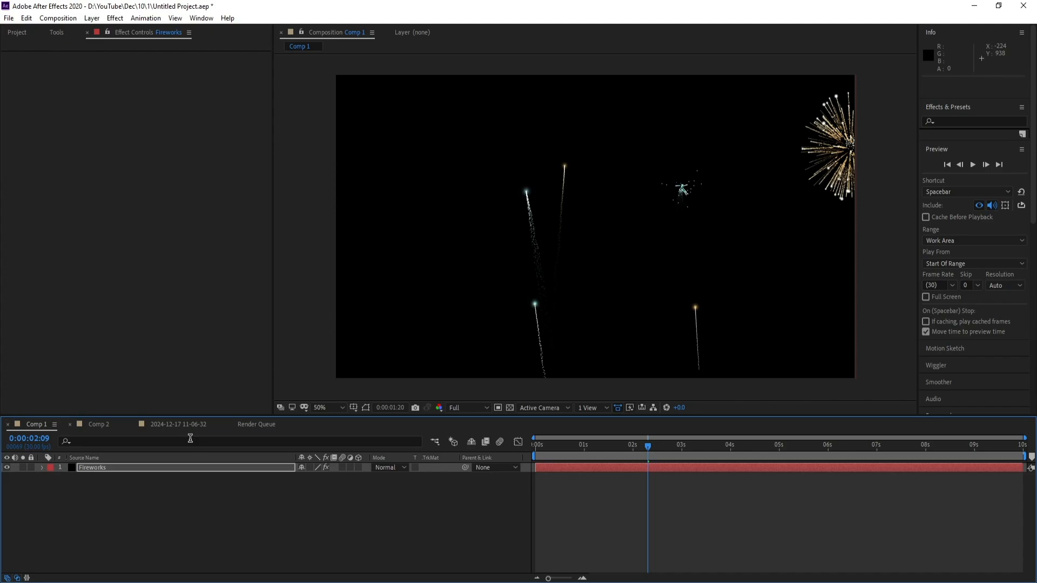
{"action": "left_click", "coordinate": [93, 426]}
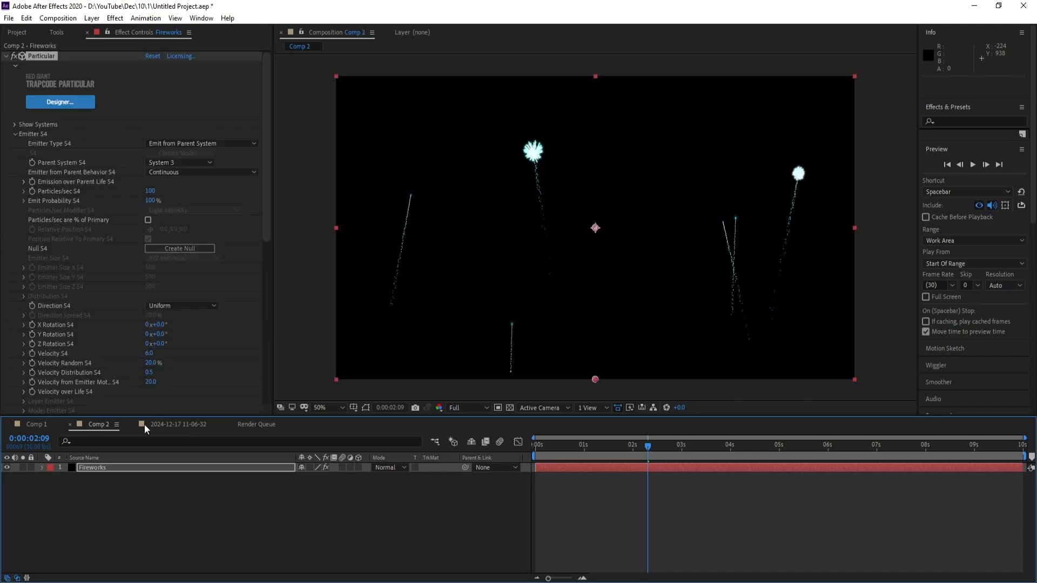
{"action": "left_click_drag", "start_coordinate": [648, 447], "coordinate": [772, 456]}
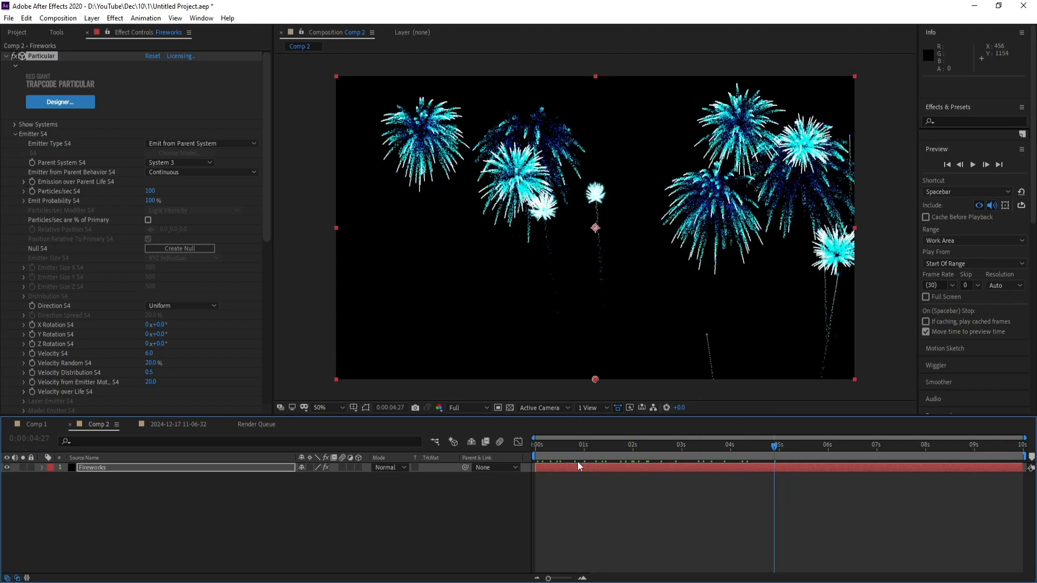
- Open the Particular Designer for the Fireworks layer and pause its preview
{"action": "left_click", "coordinate": [91, 468]}
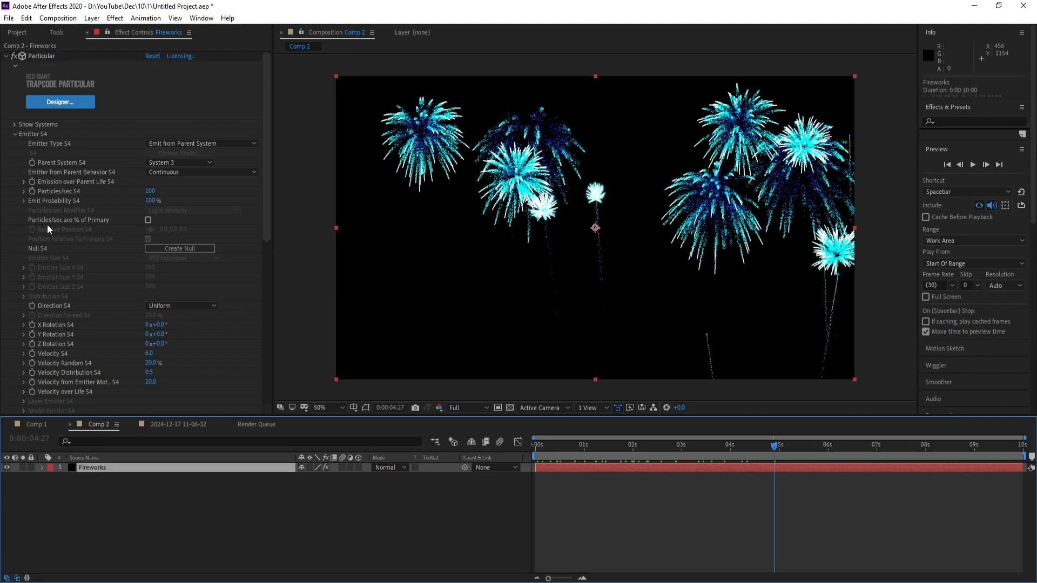
{"action": "left_click", "coordinate": [54, 104]}
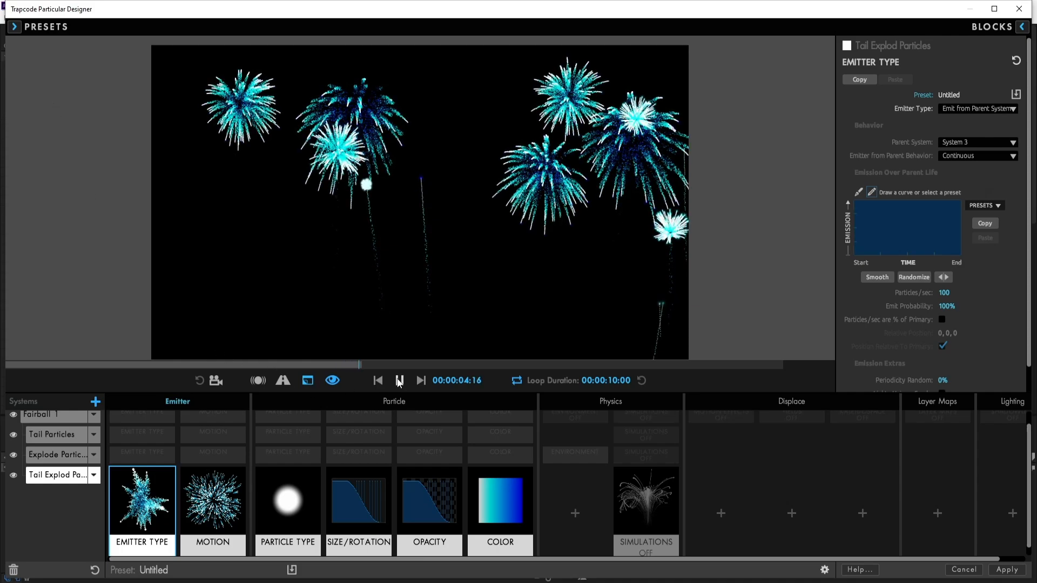
{"action": "scroll", "coordinate": [71, 512], "scroll_direction": "up", "scroll_amount": 1}
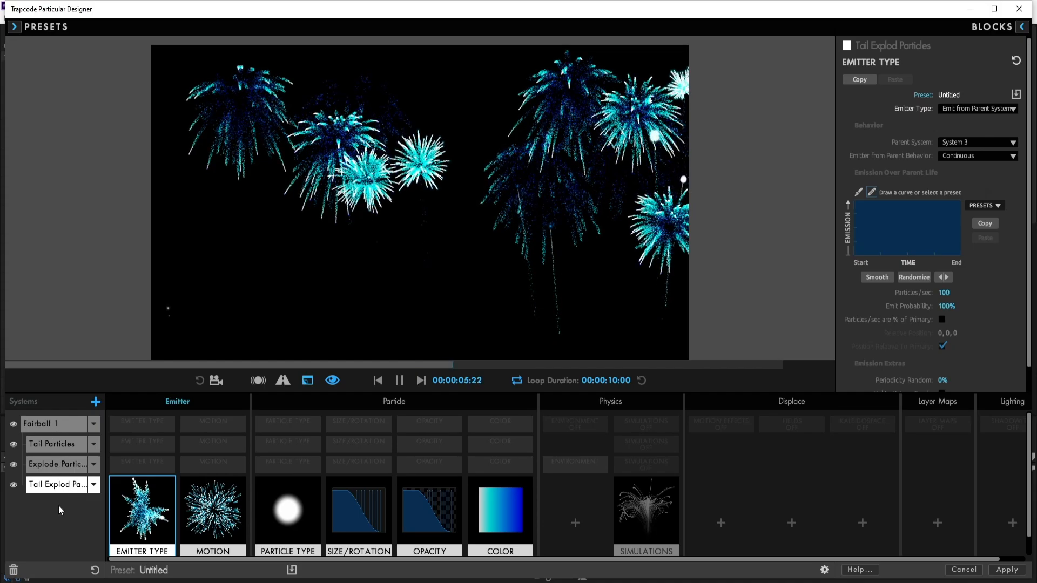
{"action": "left_click", "coordinate": [399, 380]}
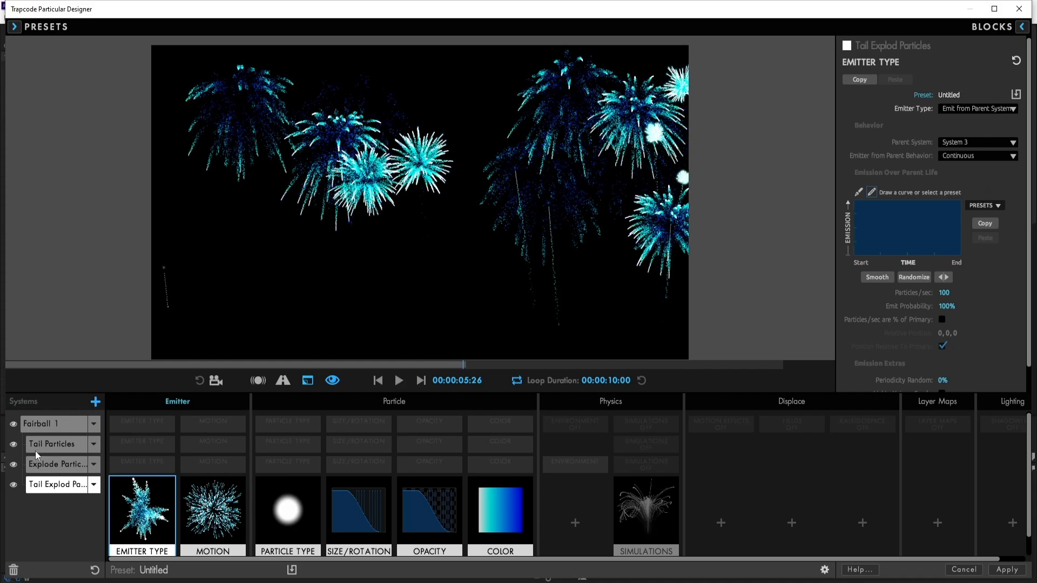
- Duplicate the Fairball 1 particle system
{"action": "left_click", "coordinate": [38, 428]}
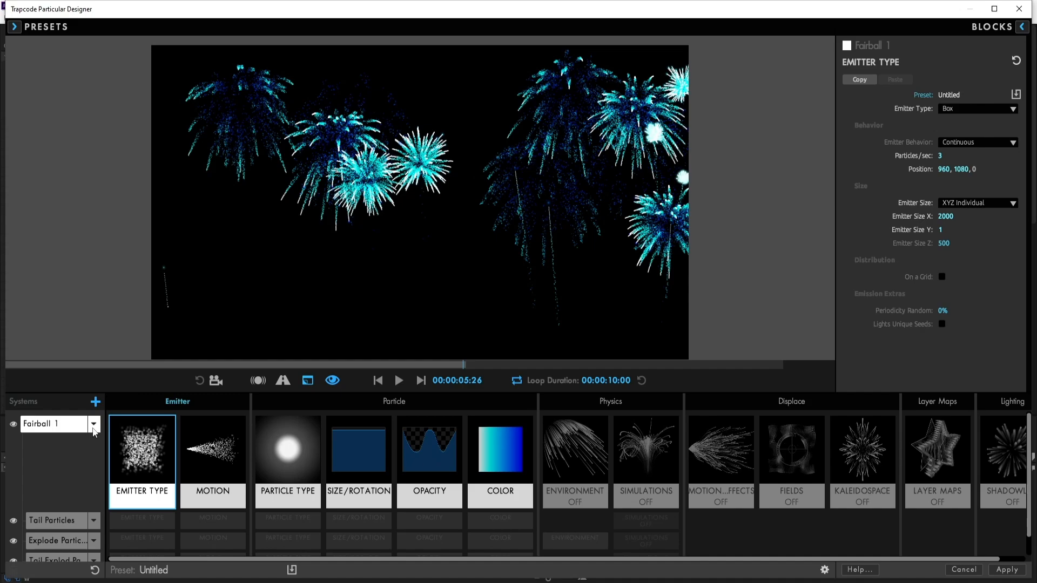
{"action": "left_click", "coordinate": [94, 425]}
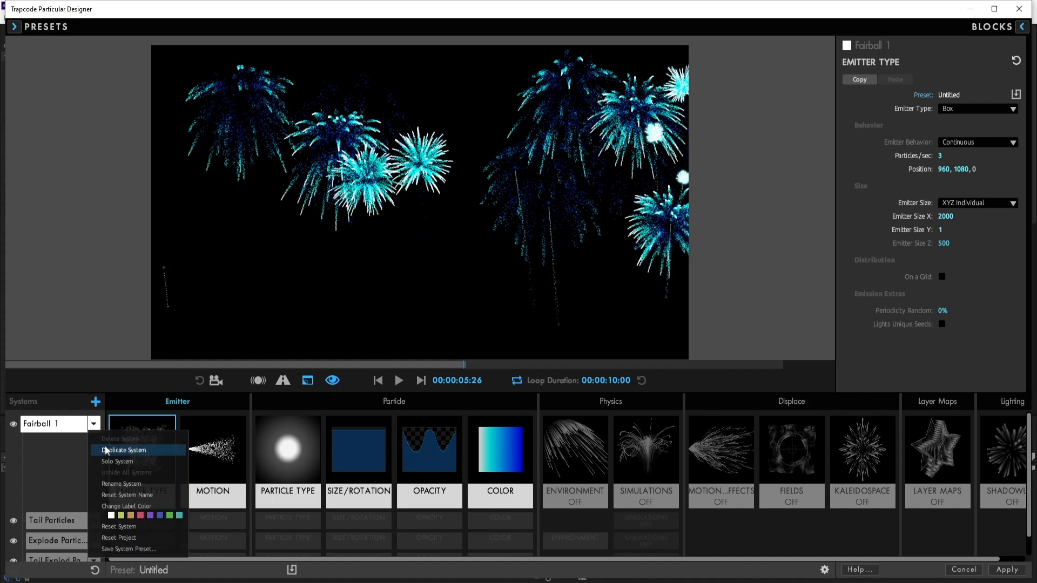
{"action": "left_click", "coordinate": [107, 450]}
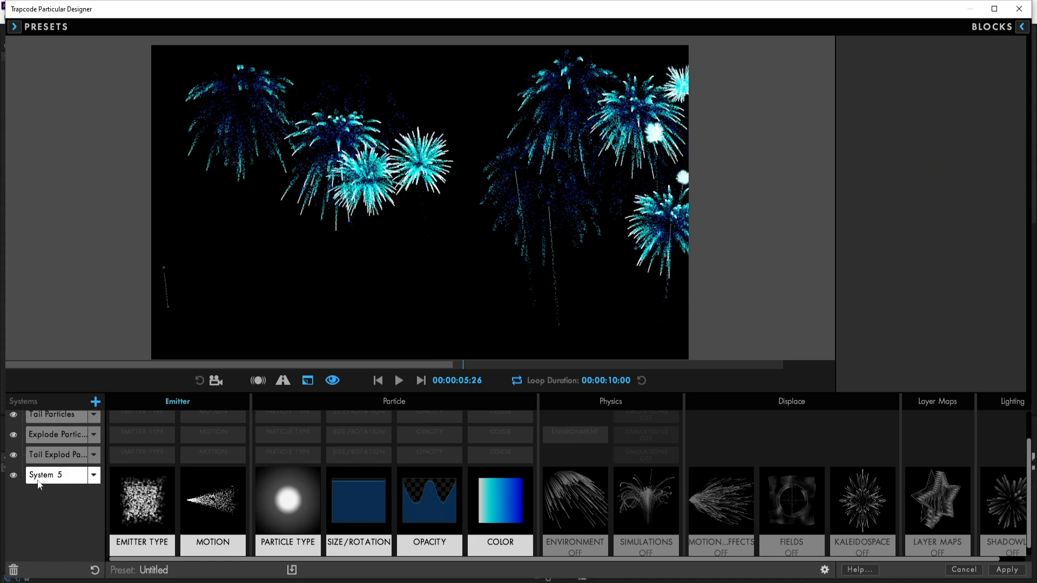
- Rename the duplicated particle system as Fairballs 2
{"action": "left_click", "coordinate": [94, 476]}
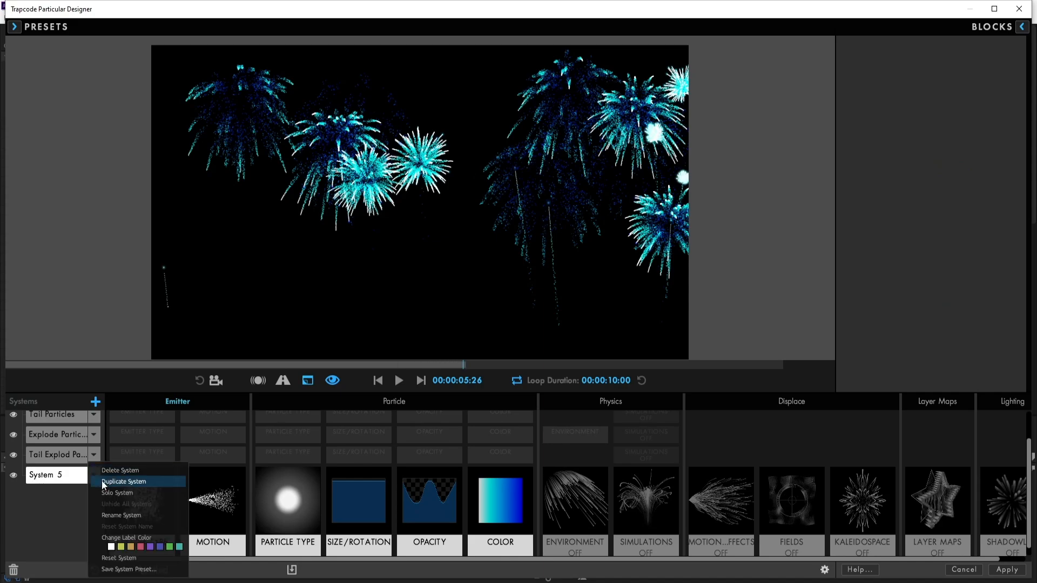
{"action": "left_click", "coordinate": [127, 516]}
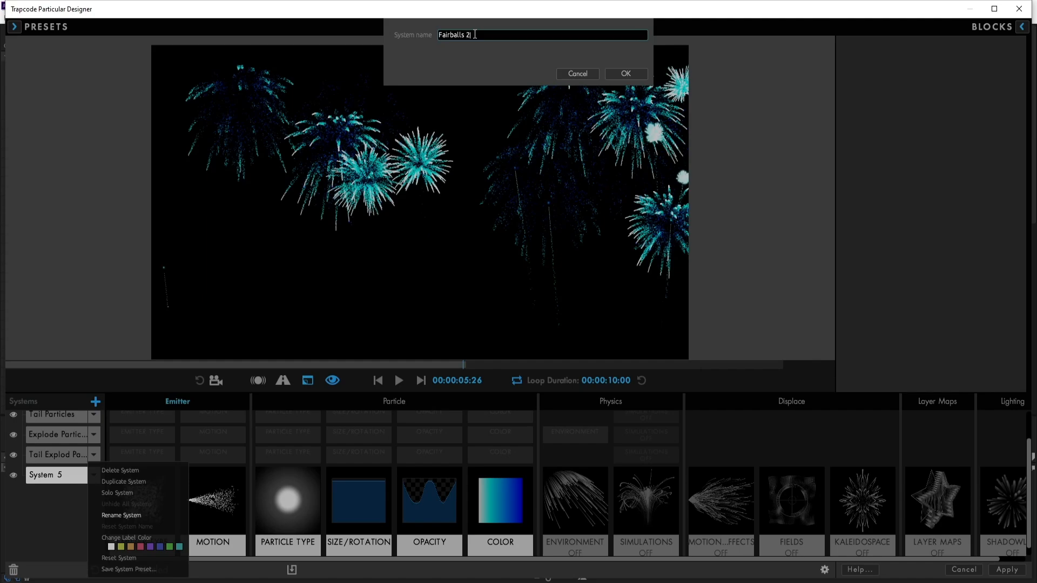
{"action": "key", "text": "Return"}
{"action": "left_click", "coordinate": [65, 478]}
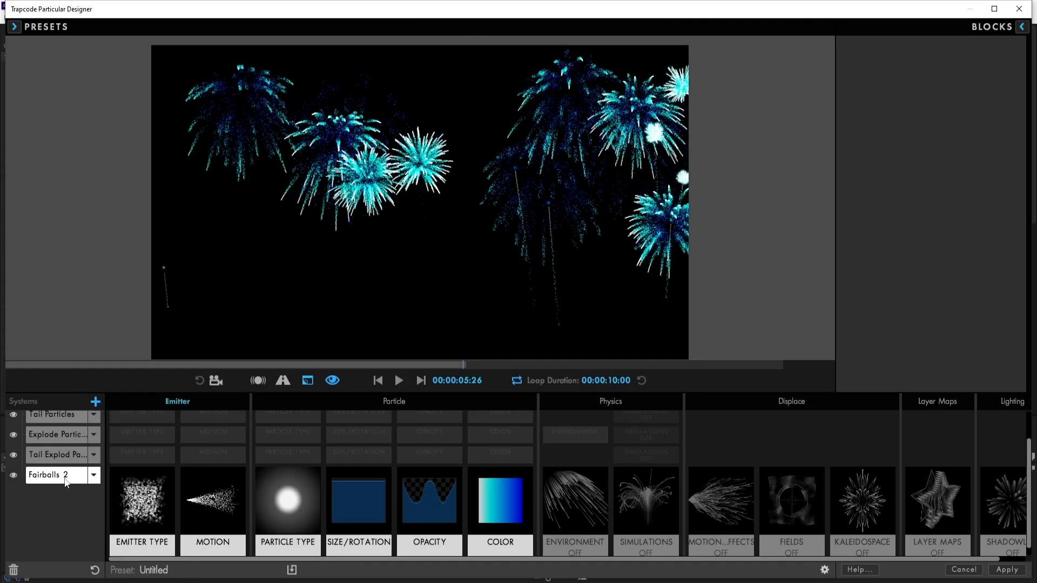
- Recolor the Fairballs 2 gradient with a red end stop and an orange middle stop, and copy the gradient
{"action": "scroll", "coordinate": [61, 483], "scroll_direction": "up", "scroll_amount": 2}
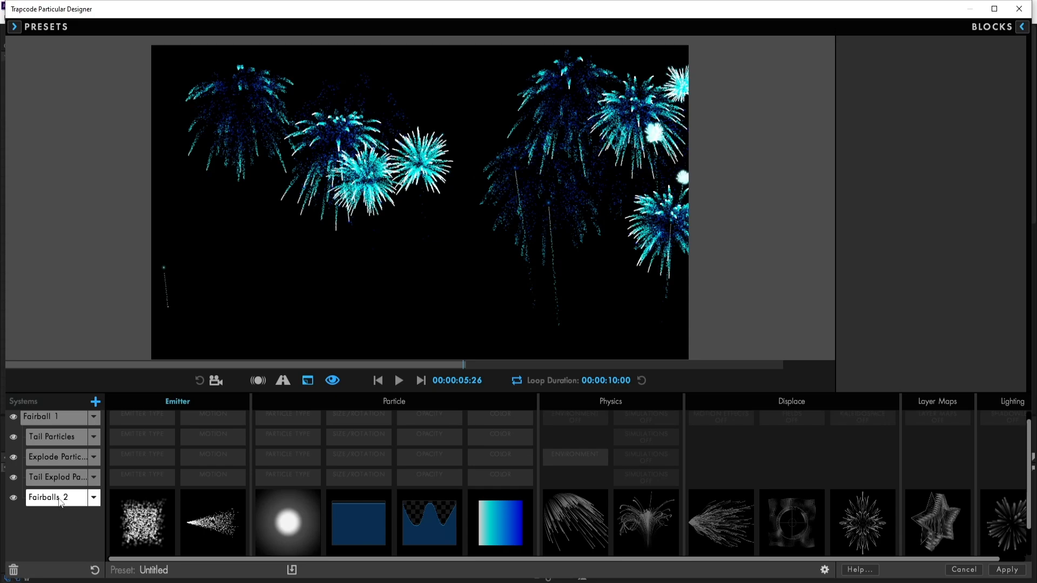
{"action": "left_click", "coordinate": [502, 517]}
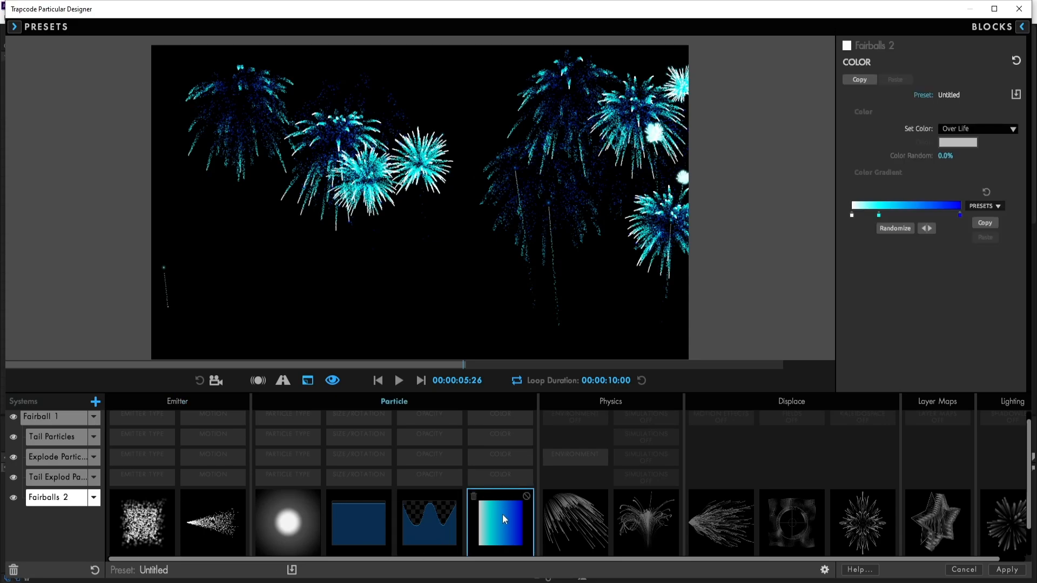
{"action": "double_click", "coordinate": [960, 215]}
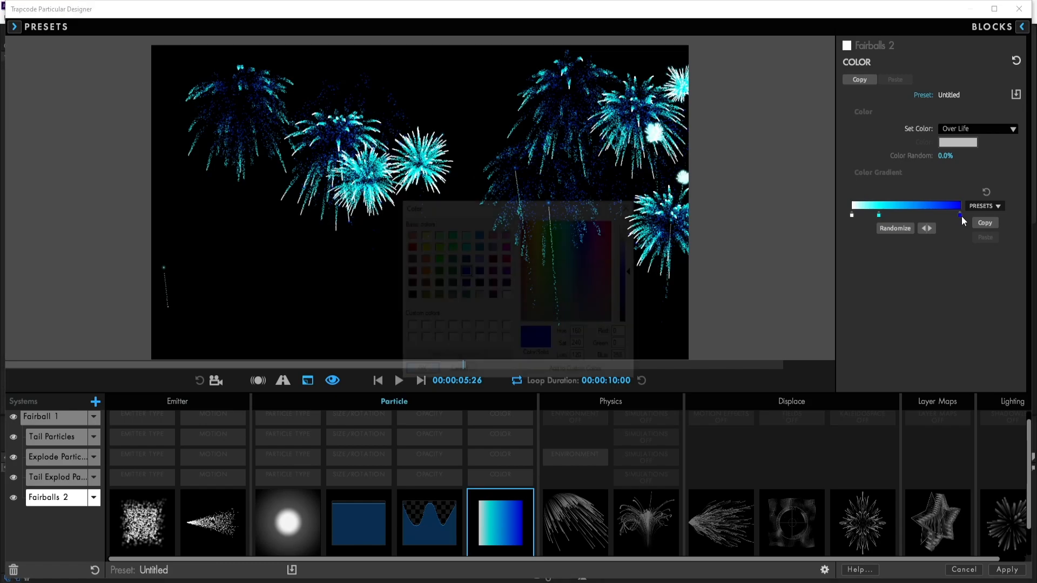
{"action": "left_click", "coordinate": [409, 247]}
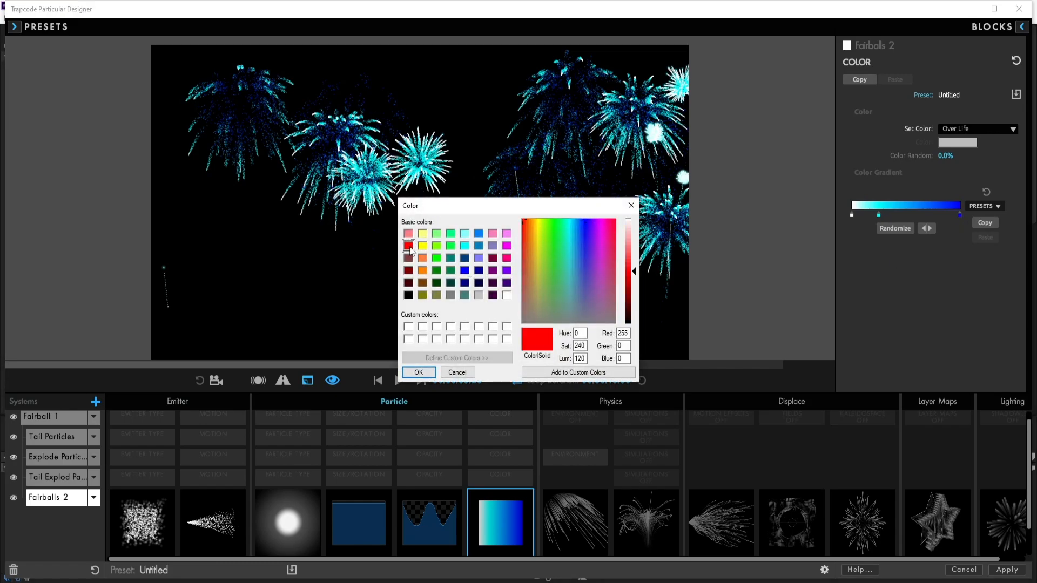
{"action": "left_click", "coordinate": [418, 372]}
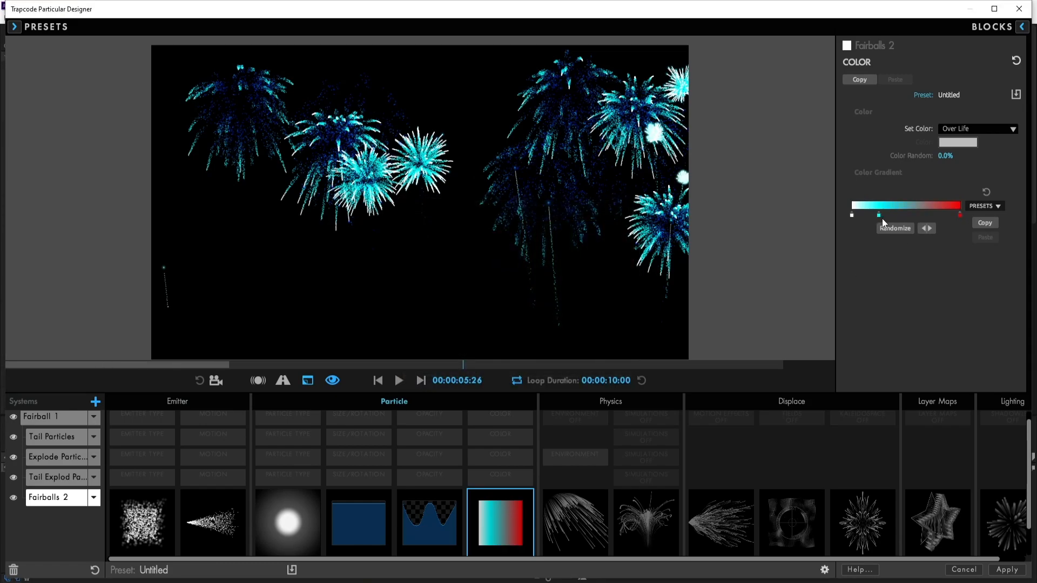
{"action": "double_click", "coordinate": [878, 215]}
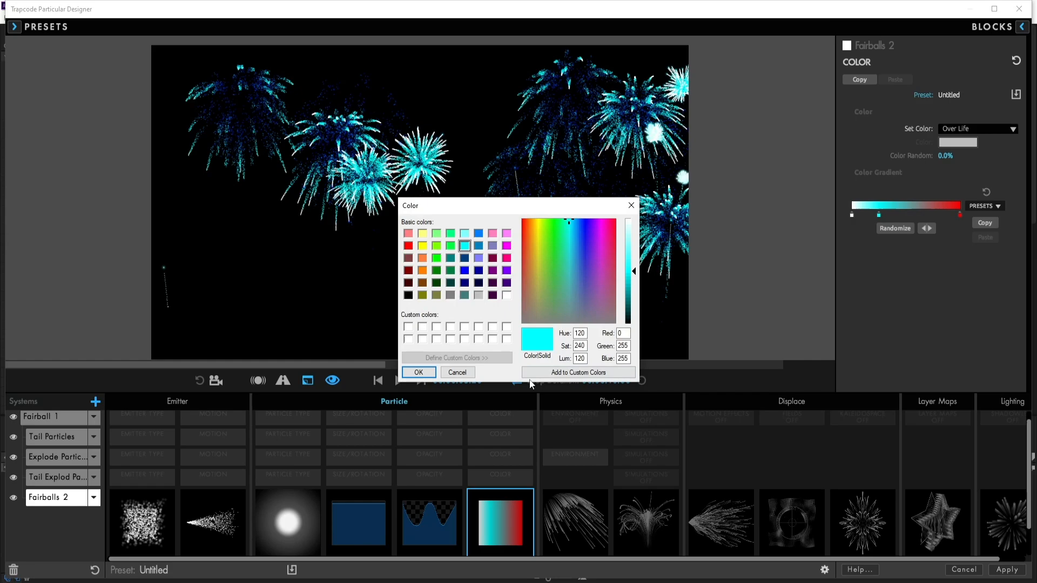
{"action": "left_click", "coordinate": [424, 272]}
{"action": "left_click", "coordinate": [421, 372]}
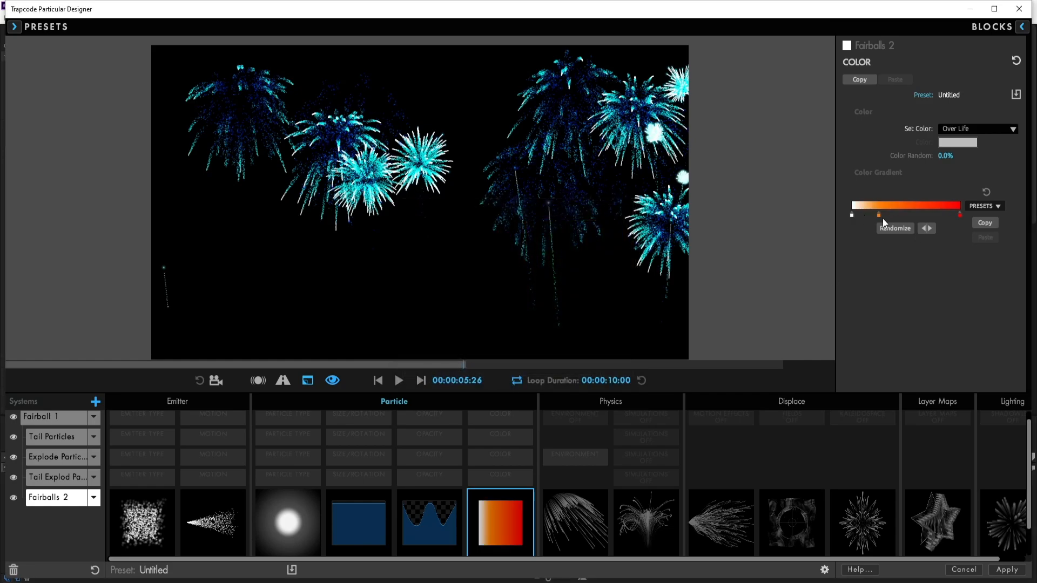
{"action": "left_click", "coordinate": [981, 221]}
- Set the Fairballs 2 emitter's Particles/sec to 2
{"action": "left_click", "coordinate": [144, 526]}
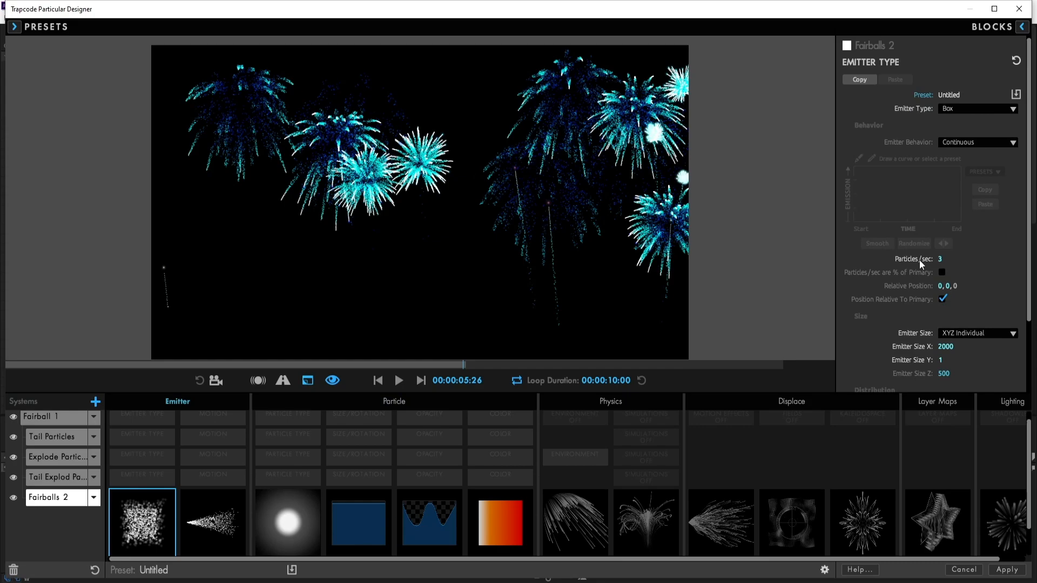
{"action": "left_click", "coordinate": [940, 260]}
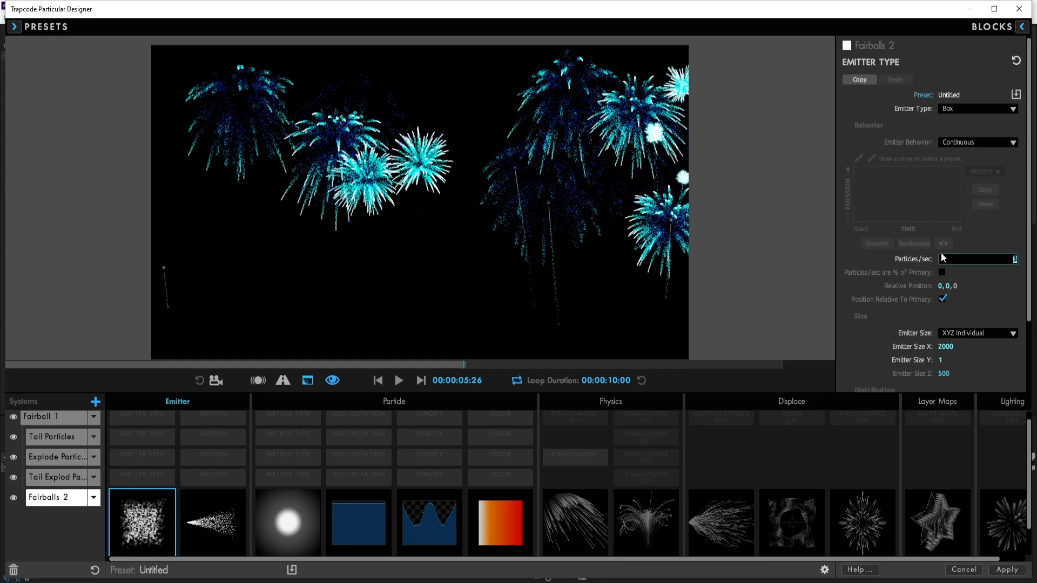
{"action": "type", "text": "2.5"}
{"action": "key", "text": "Return"}
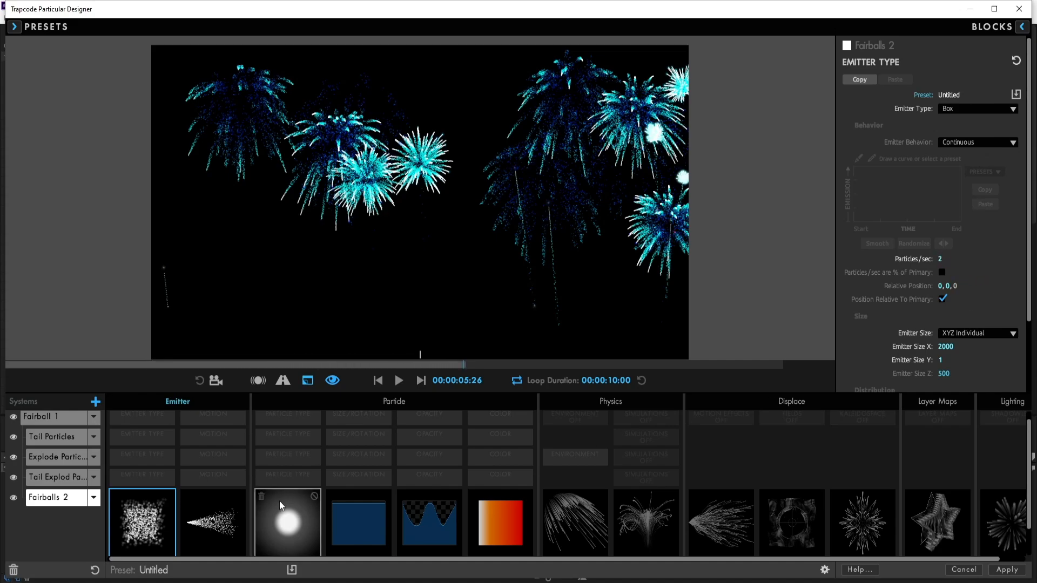
- Set the Random Seed in the Fairballs 2 motion settings to 80000
{"action": "left_click", "coordinate": [207, 526]}
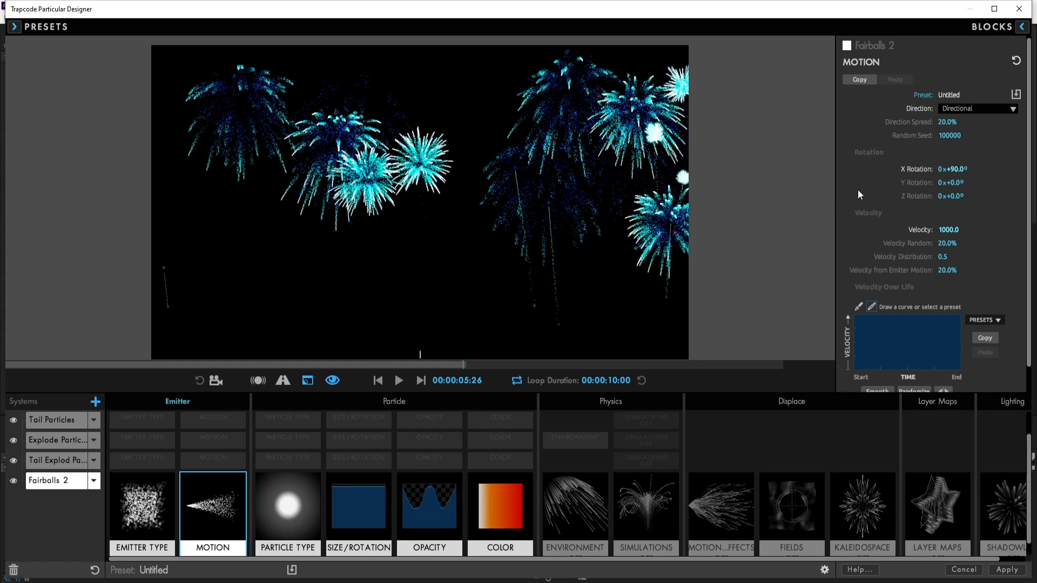
{"action": "left_click", "coordinate": [949, 138]}
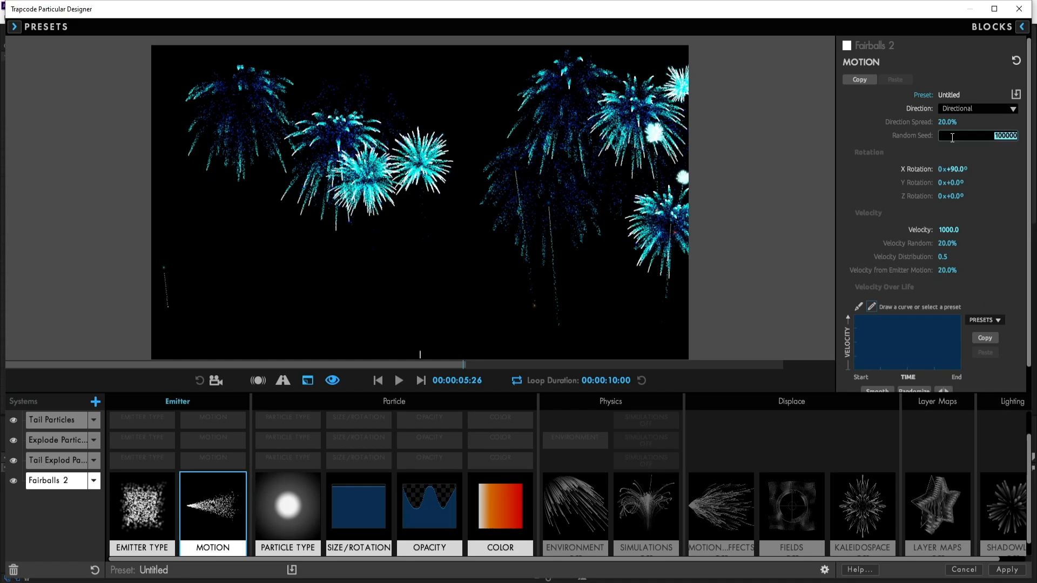
{"action": "type", "text": "8"}
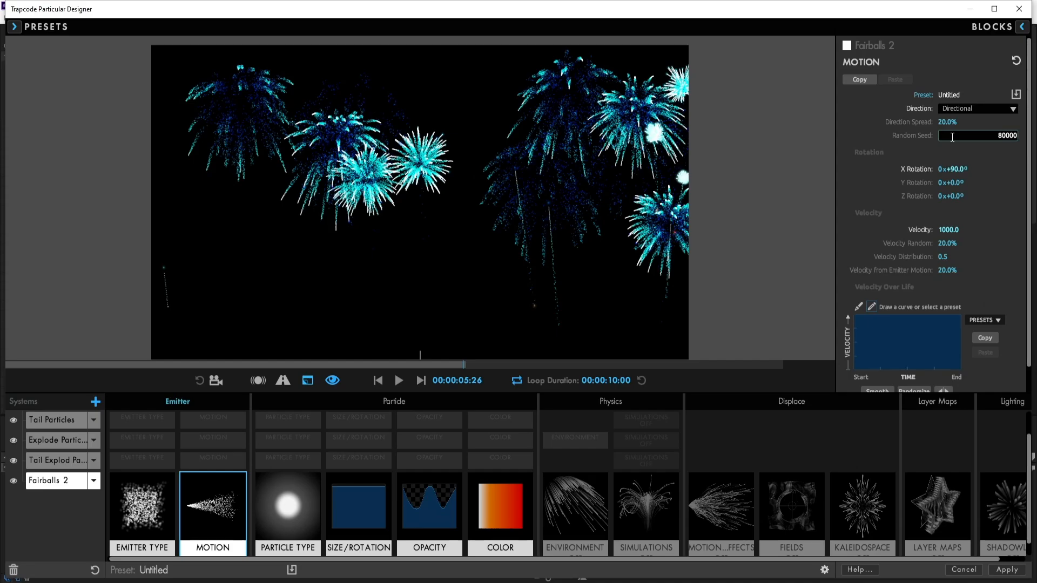
{"action": "key", "text": "Return"}
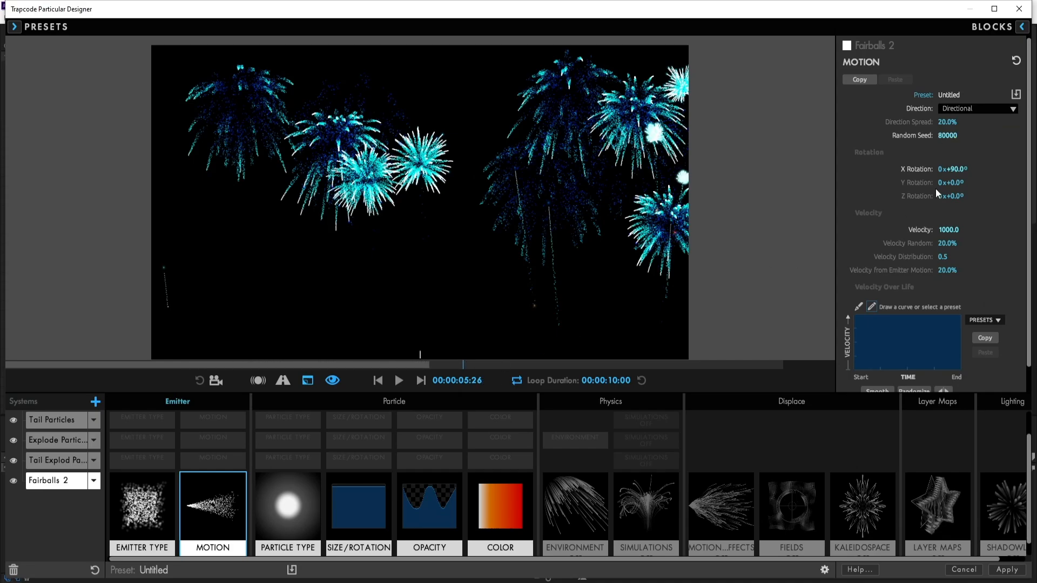
- Preview the fireworks in short stretches and review the Fairballs 2 particle type and size/rotation settings
{"action": "left_click", "coordinate": [399, 380]}
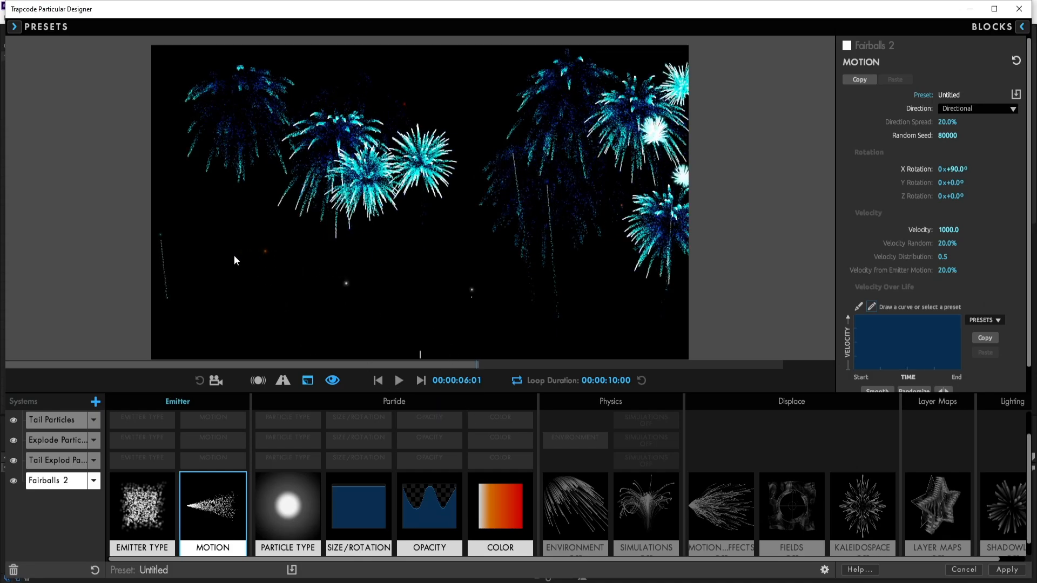
{"action": "left_click", "coordinate": [400, 380]}
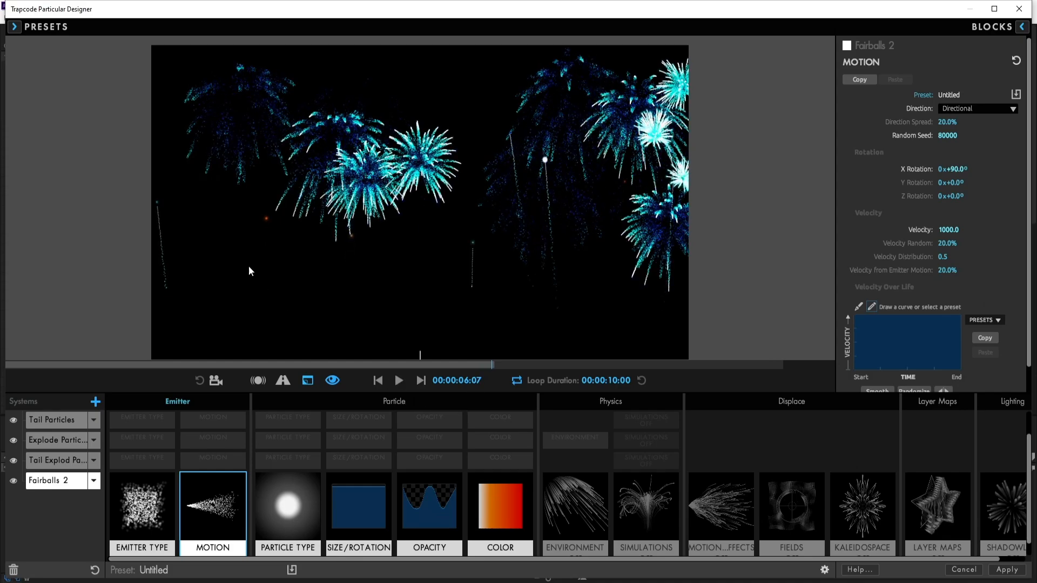
{"action": "left_click", "coordinate": [398, 382]}
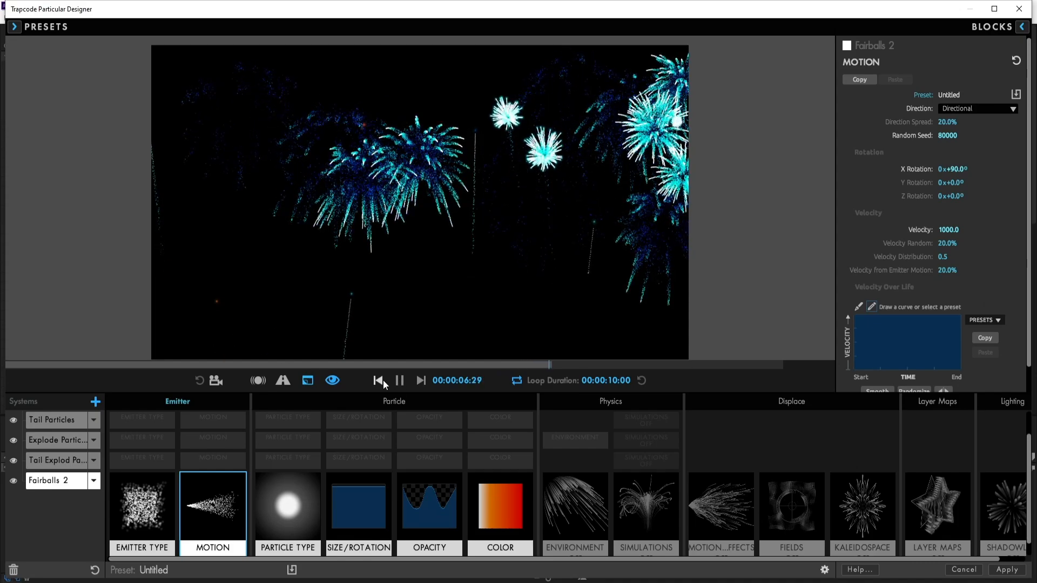
{"action": "left_click", "coordinate": [400, 380]}
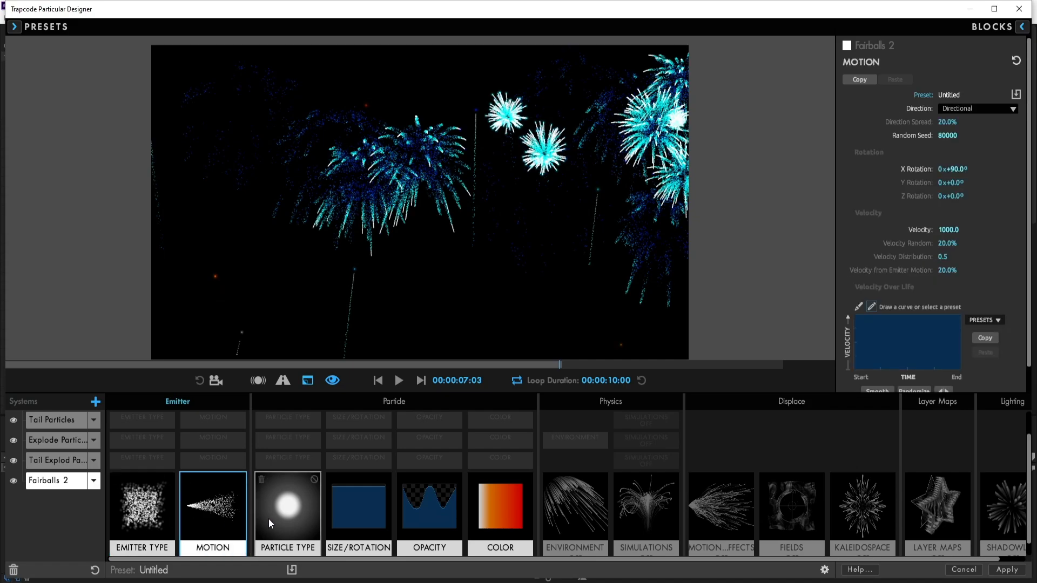
{"action": "left_click", "coordinate": [287, 516]}
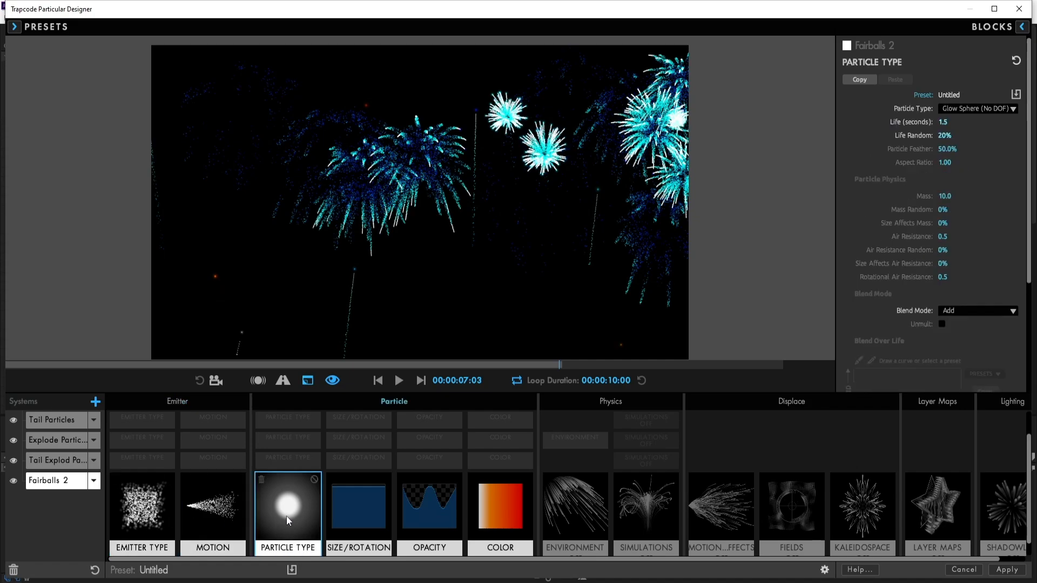
{"action": "left_click", "coordinate": [358, 520]}
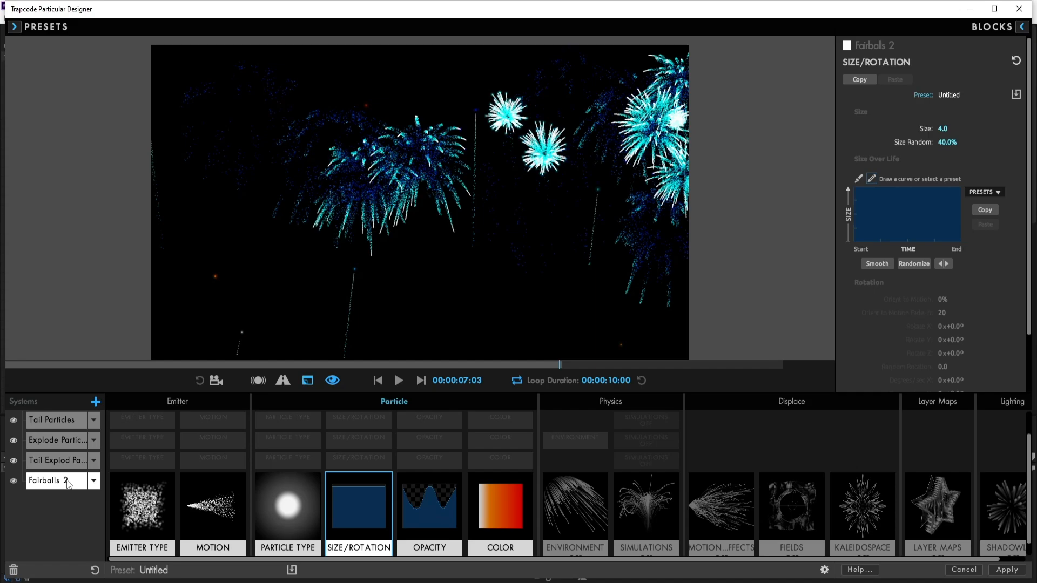
- Duplicate the Tail Particles system
{"action": "scroll", "coordinate": [73, 493], "scroll_direction": "up", "scroll_amount": 1}
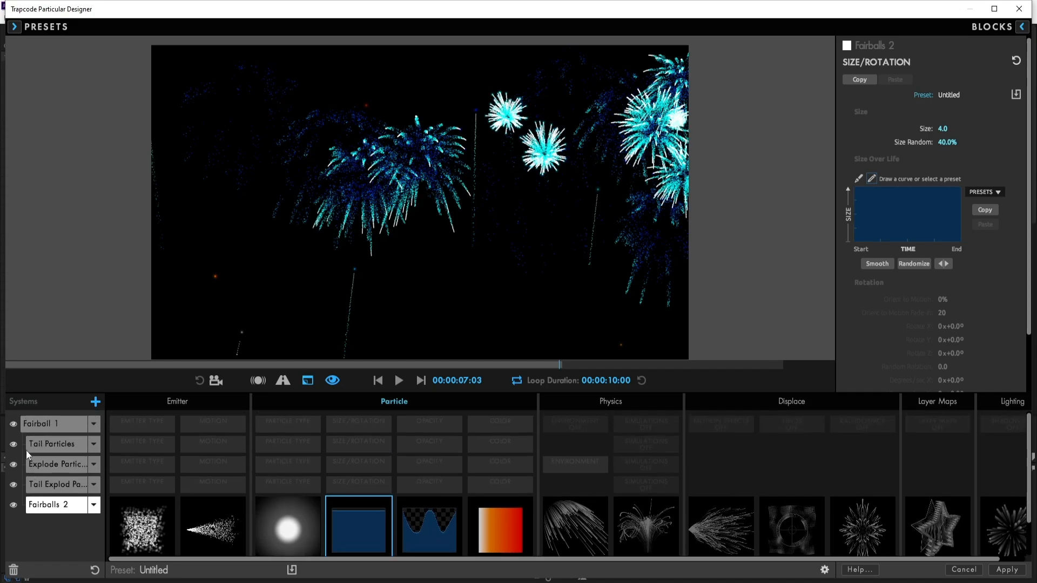
{"action": "left_click", "coordinate": [93, 445]}
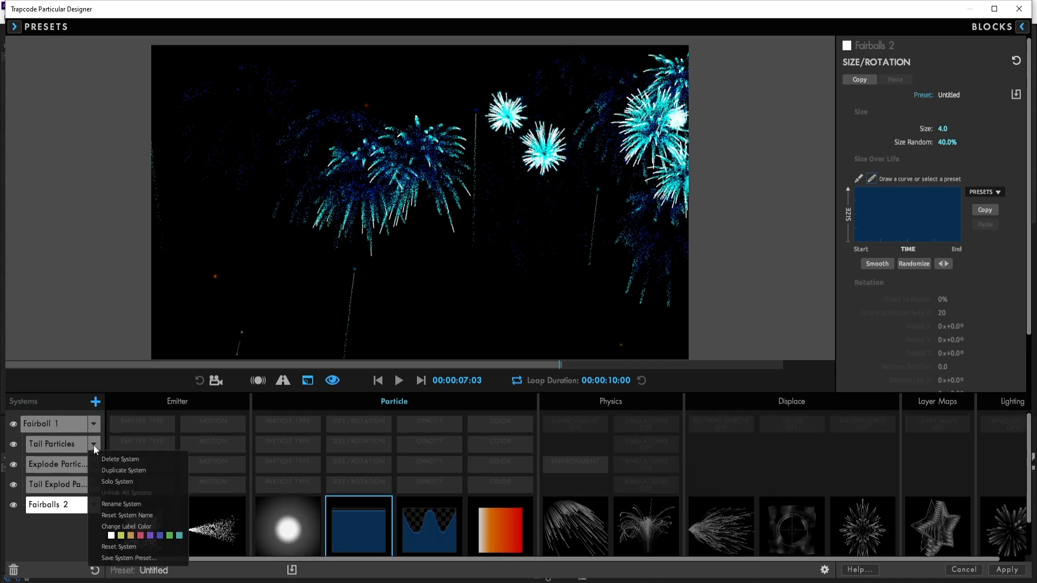
{"action": "left_click", "coordinate": [113, 470]}
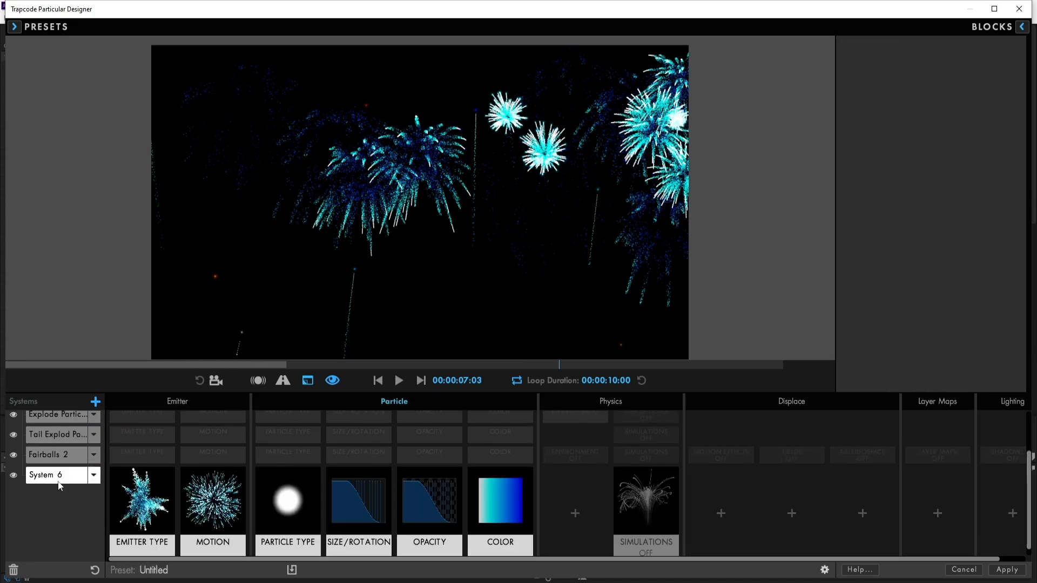
{"action": "left_click", "coordinate": [94, 476]}
{"action": "left_click", "coordinate": [121, 516]}
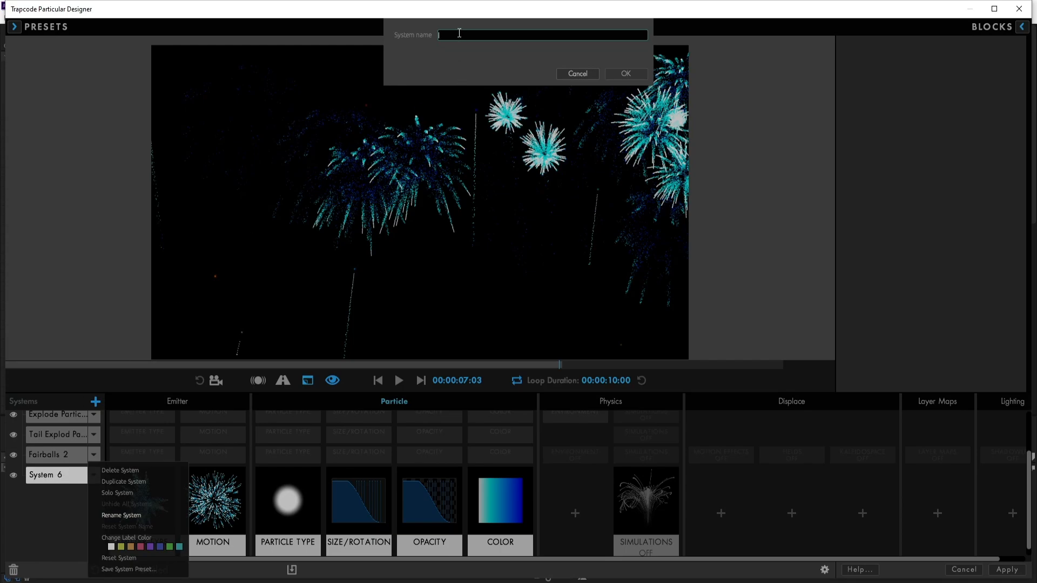
{"action": "left_click", "coordinate": [559, 75]}
{"action": "scroll", "coordinate": [32, 475], "scroll_direction": "up", "scroll_amount": 2}
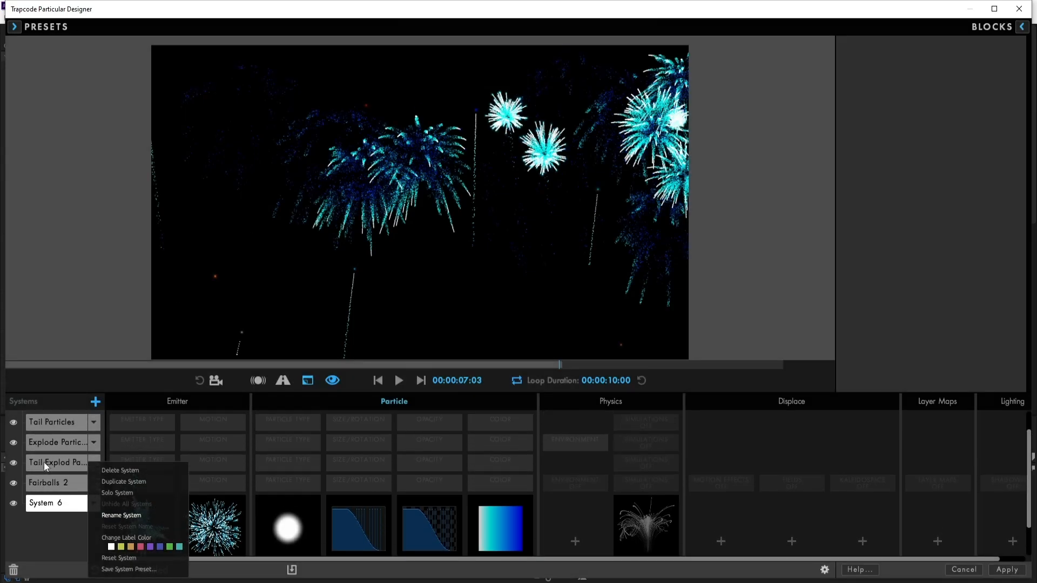
- Rename the duplicated tail system as Tail Particles 2
{"action": "left_click", "coordinate": [81, 511]}
{"action": "left_click", "coordinate": [94, 509]}
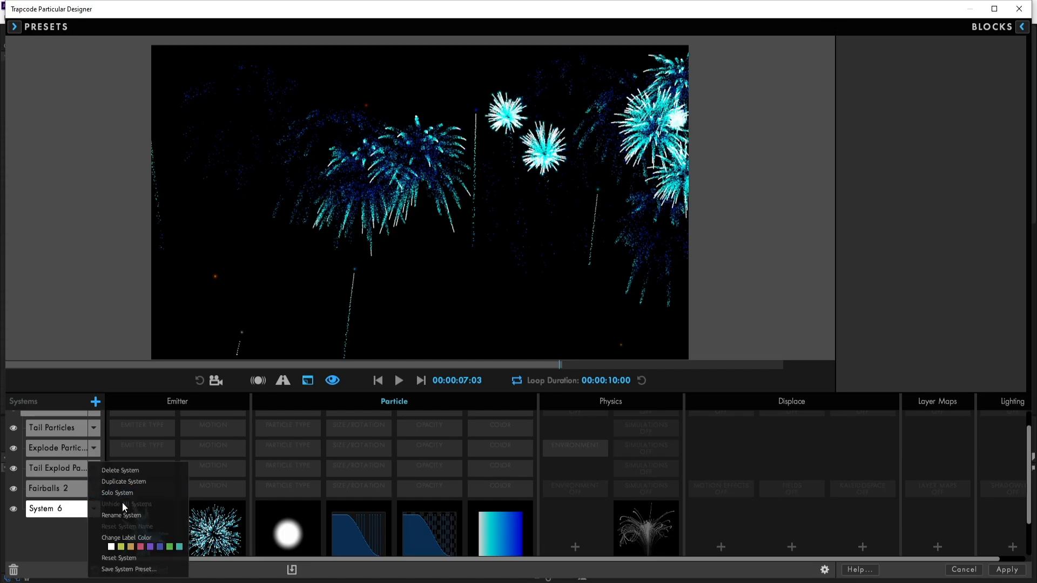
{"action": "left_click", "coordinate": [125, 517]}
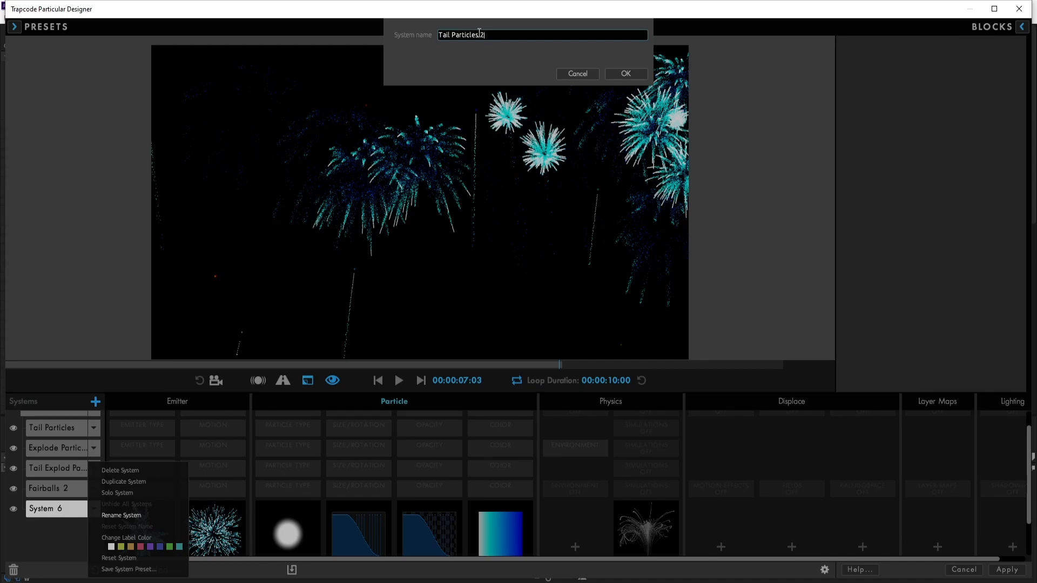
{"action": "key", "text": "Return"}
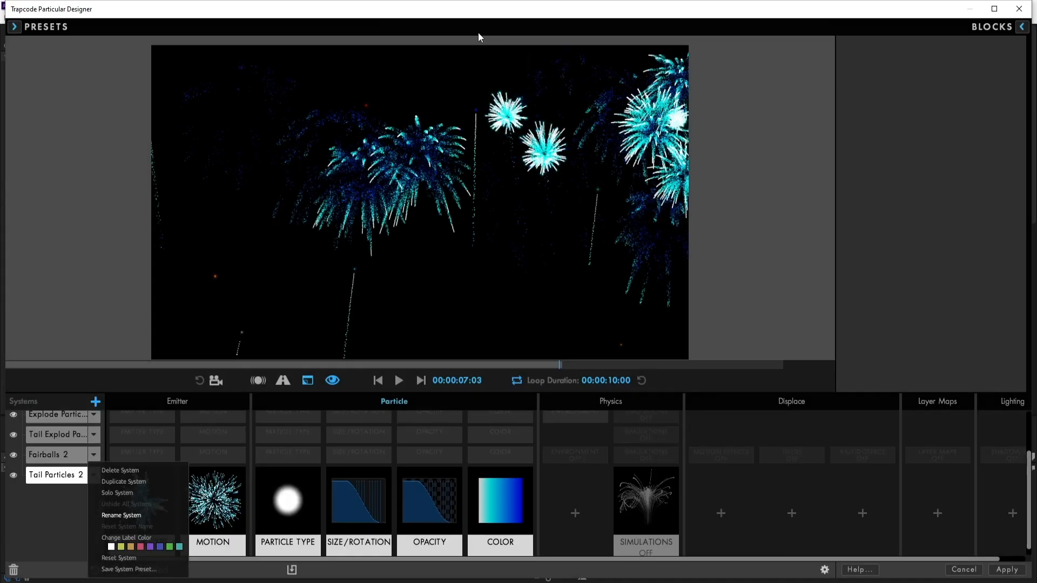
{"action": "left_click", "coordinate": [59, 486]}
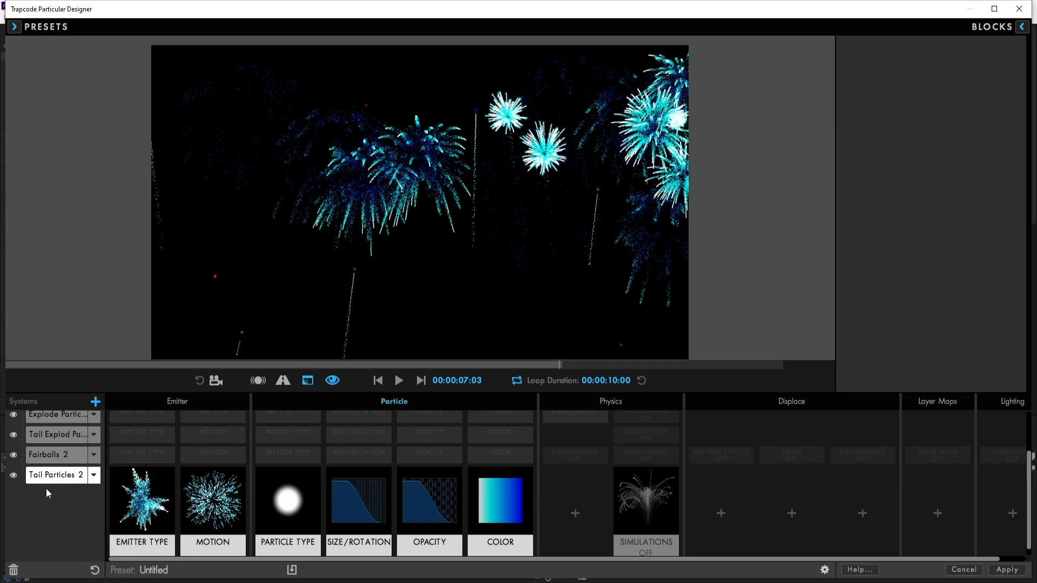
- Paste the copied red-orange color gradient into Tail Particles 2 and set its emitter's Parent System to Fairballs 2
{"action": "left_click", "coordinate": [505, 508]}
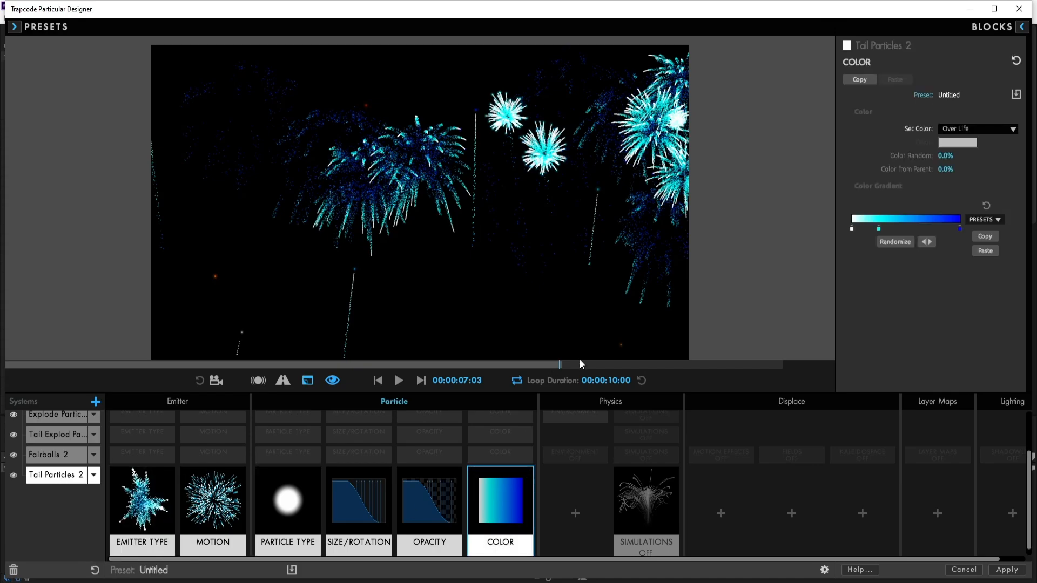
{"action": "left_click", "coordinate": [987, 254]}
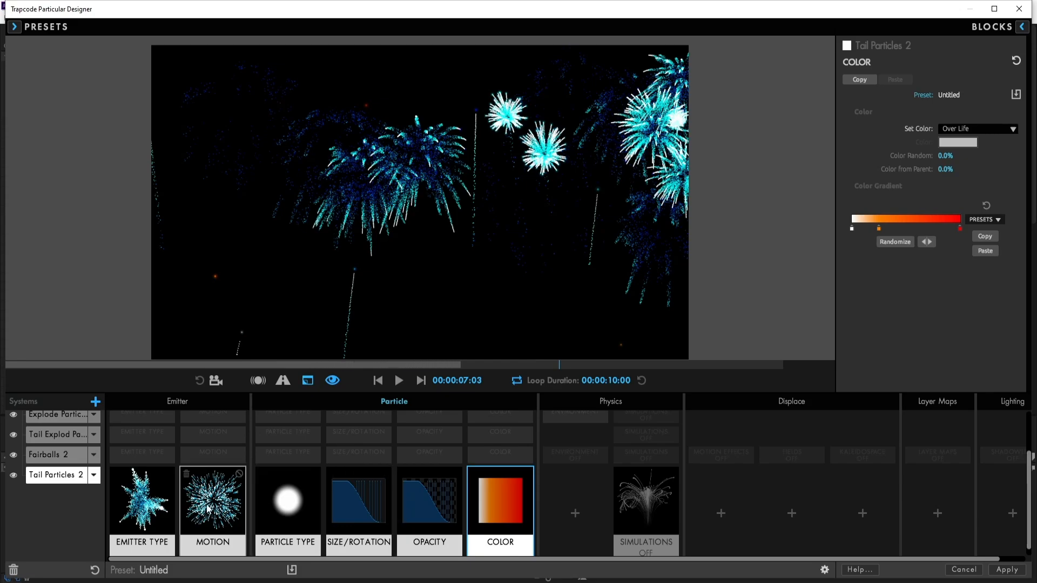
{"action": "left_click", "coordinate": [147, 510]}
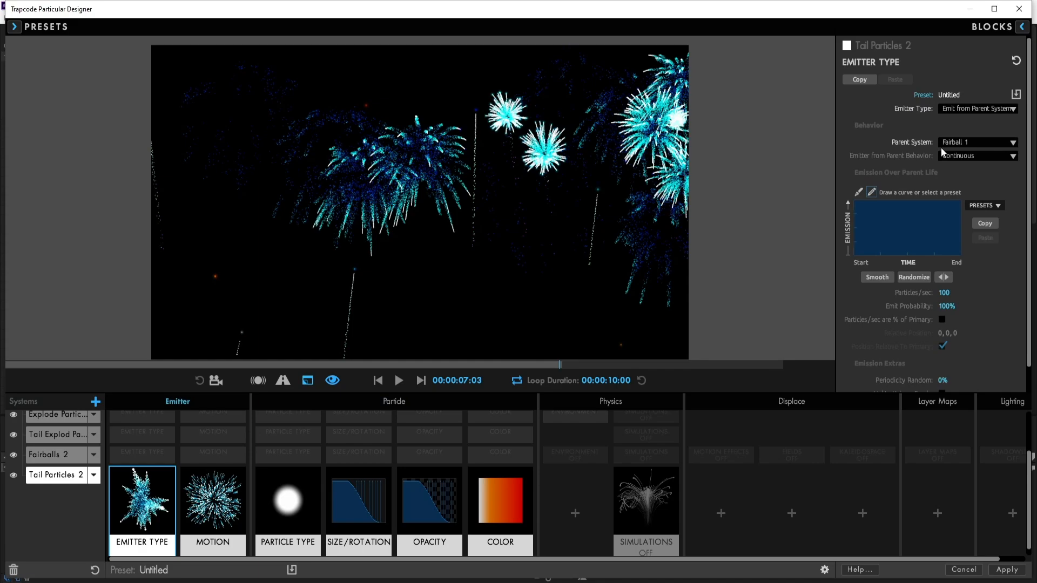
{"action": "left_click", "coordinate": [960, 143]}
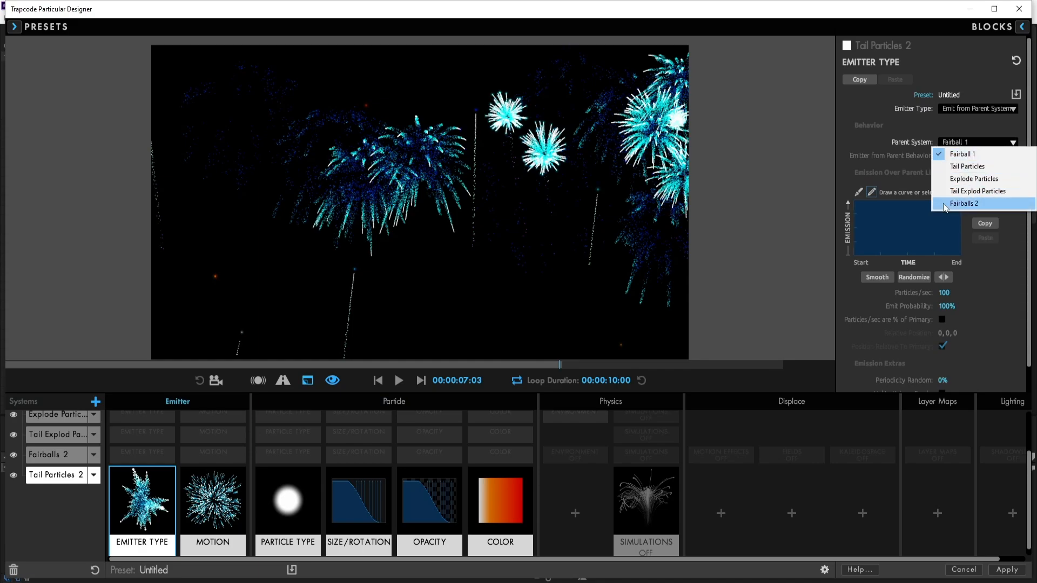
{"action": "left_click", "coordinate": [965, 204]}
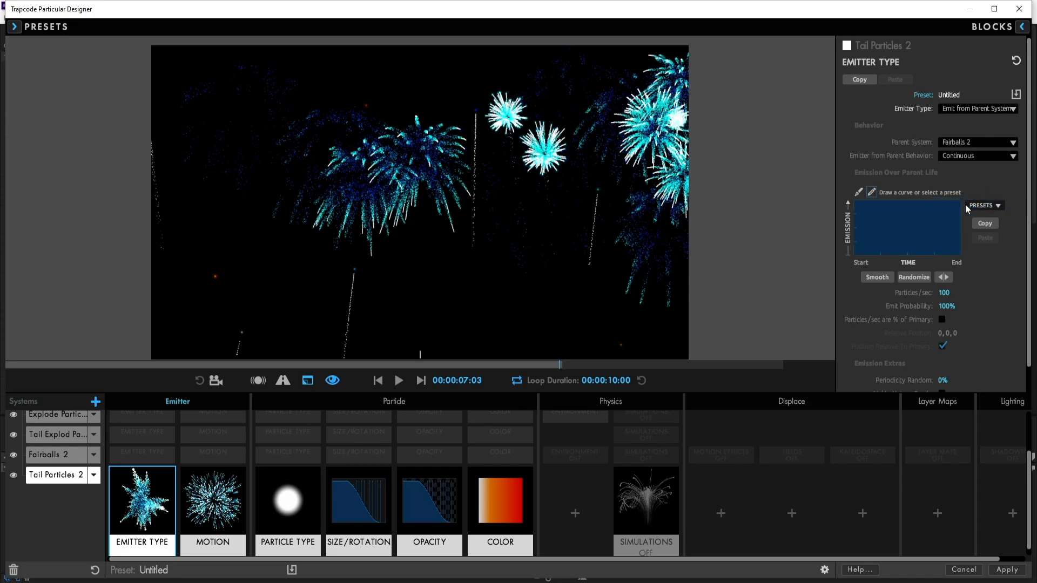
- Set the Random Seed in the Tail Particles 2 motion settings to 80000 and briefly preview the fireworks
{"action": "left_click", "coordinate": [213, 500]}
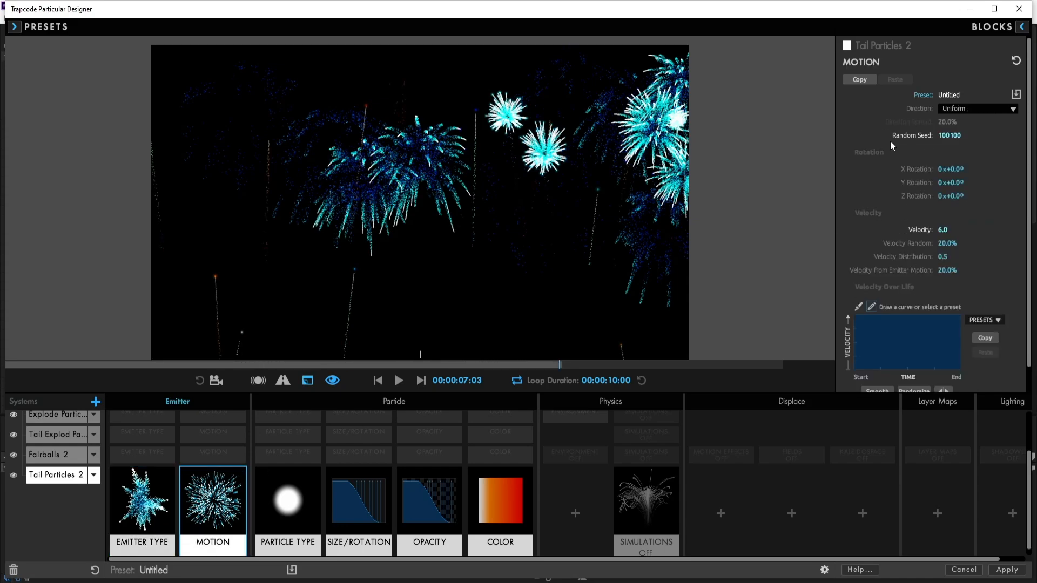
{"action": "left_click", "coordinate": [952, 139]}
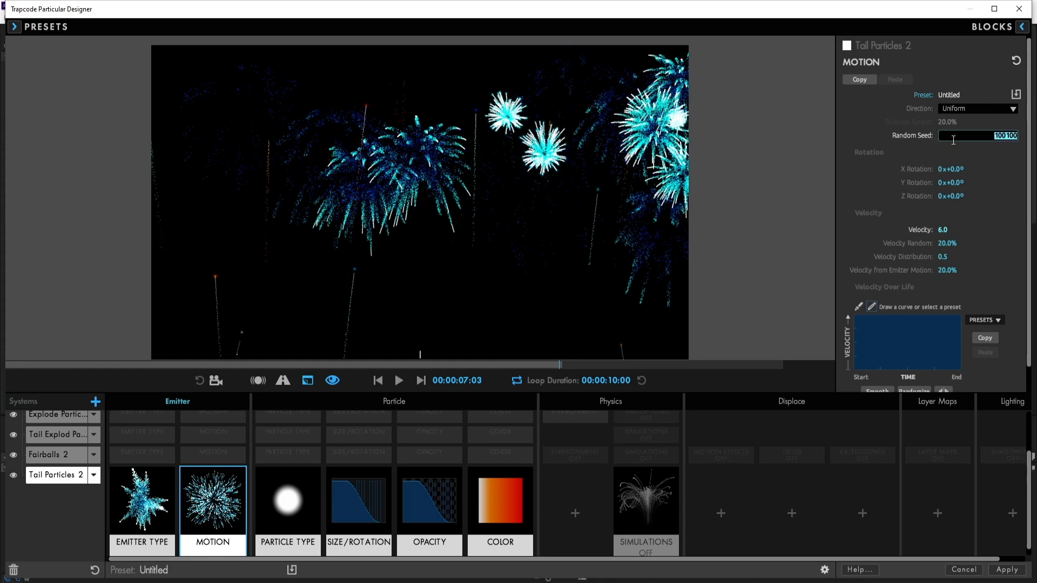
{"action": "type", "text": "8"}
{"action": "key", "text": "Return"}
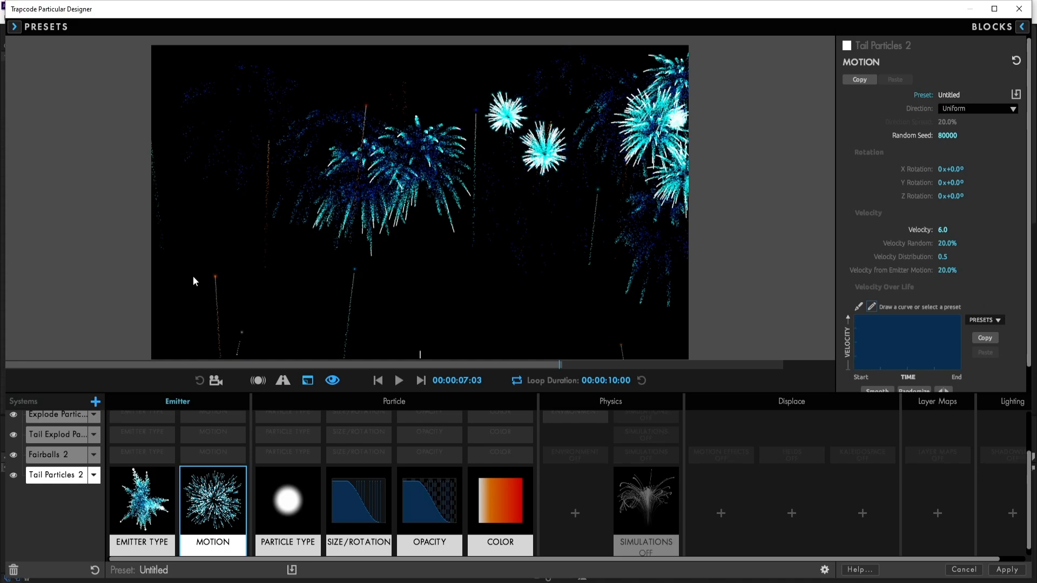
{"action": "left_click", "coordinate": [400, 380]}
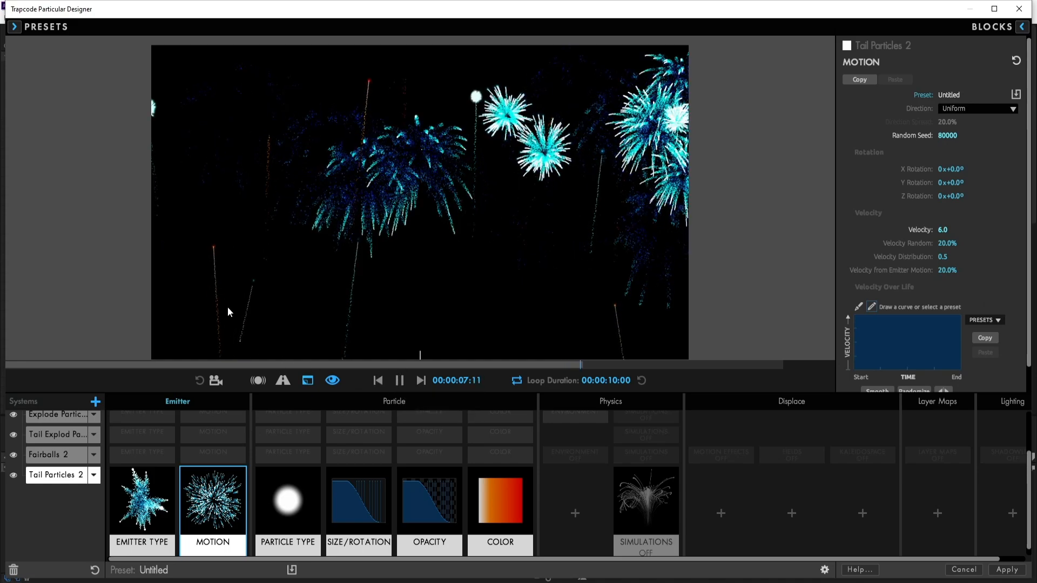
{"action": "left_click", "coordinate": [400, 381]}
- Duplicate the Explode Particles system
{"action": "scroll", "coordinate": [36, 507], "scroll_direction": "up", "scroll_amount": 3}
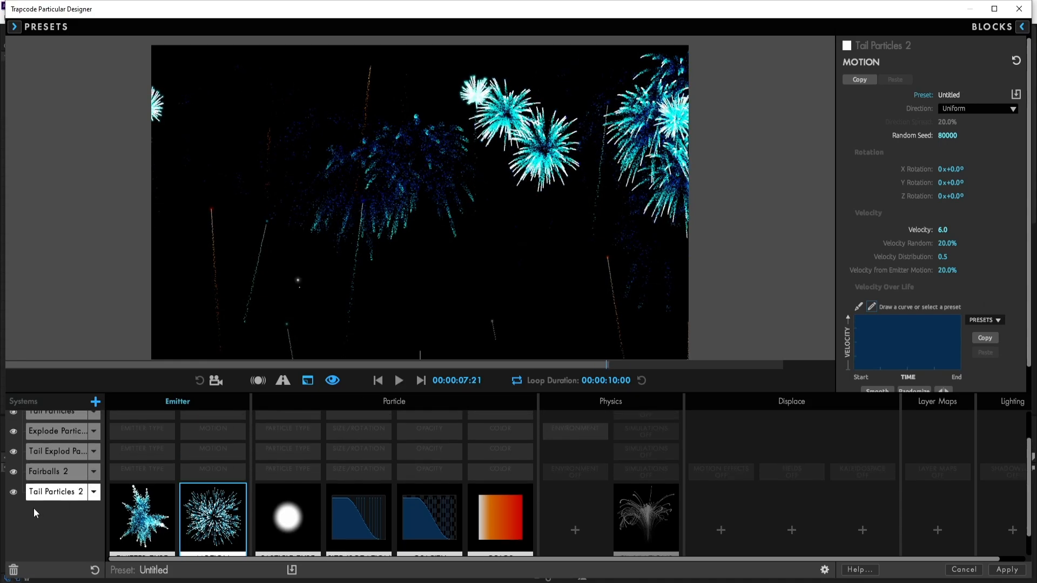
{"action": "scroll", "coordinate": [39, 507], "scroll_direction": "up", "scroll_amount": 1}
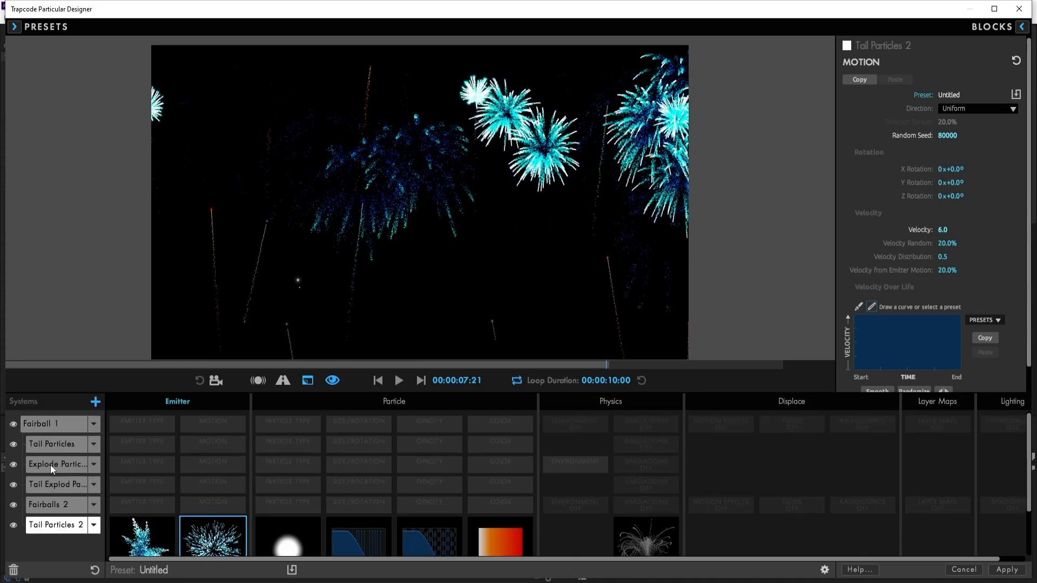
{"action": "left_click", "coordinate": [93, 464]}
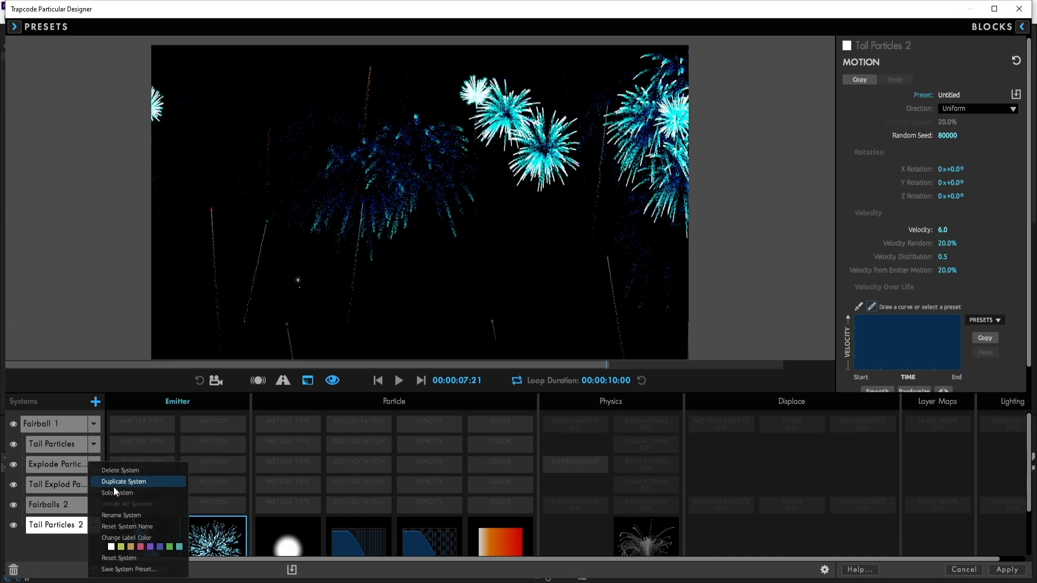
{"action": "left_click", "coordinate": [48, 464]}
{"action": "left_click", "coordinate": [145, 496]}
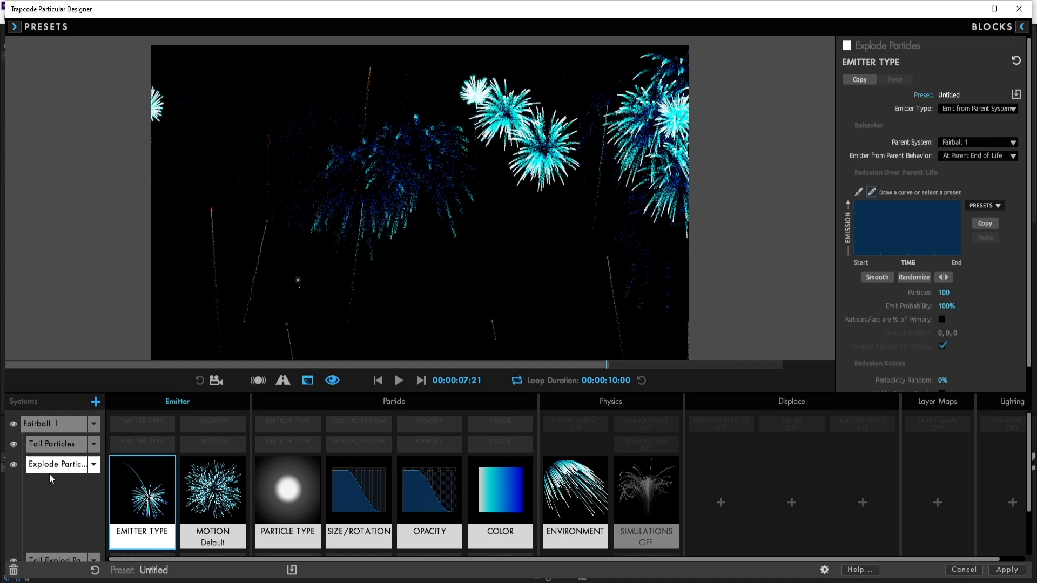
{"action": "left_click", "coordinate": [94, 467]}
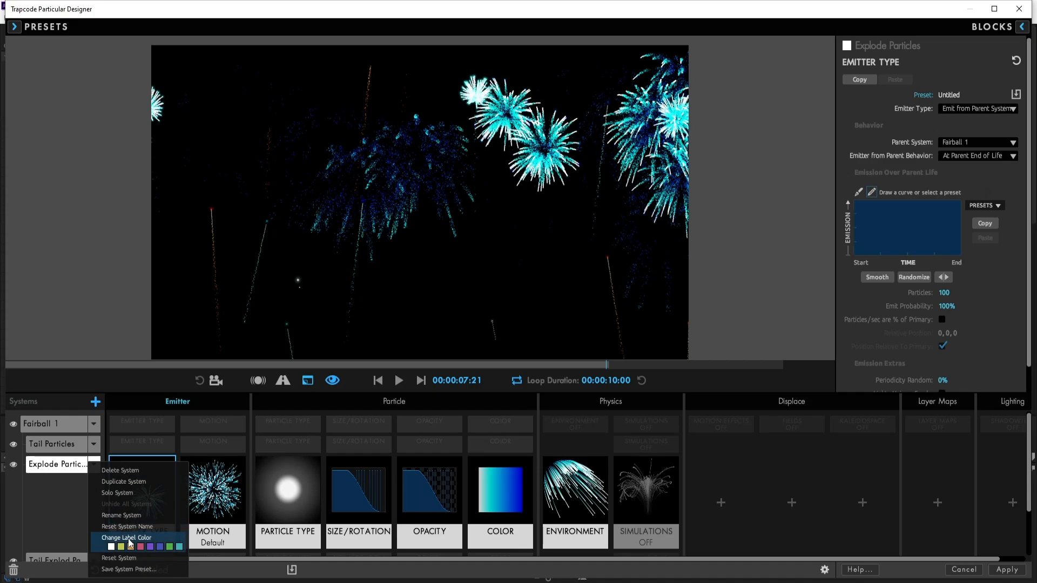
{"action": "left_click", "coordinate": [111, 481]}
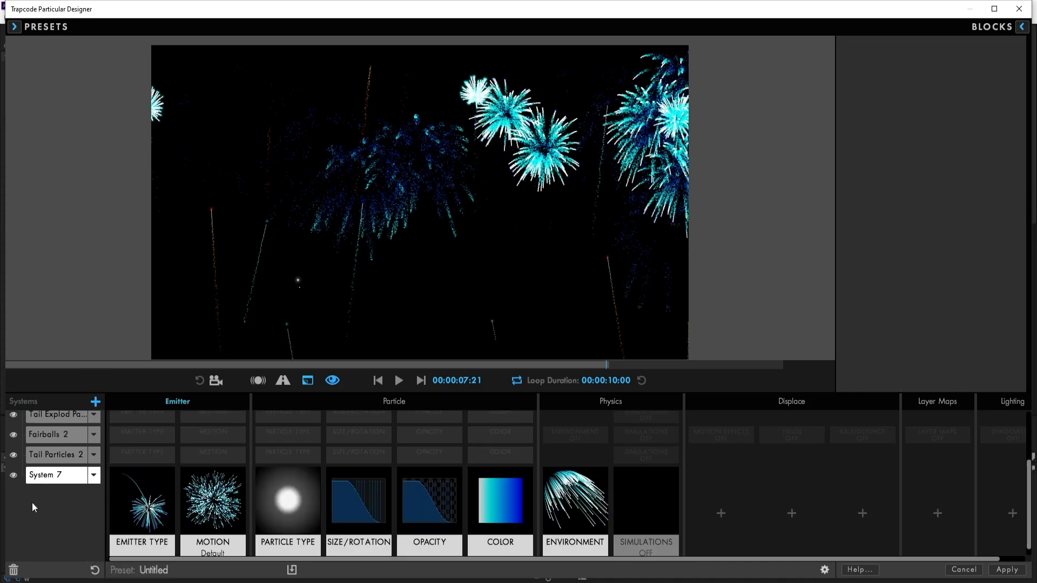
- Rename the newly duplicated system with the Explode Particles name
{"action": "left_click", "coordinate": [94, 475]}
{"action": "left_click", "coordinate": [121, 515]}
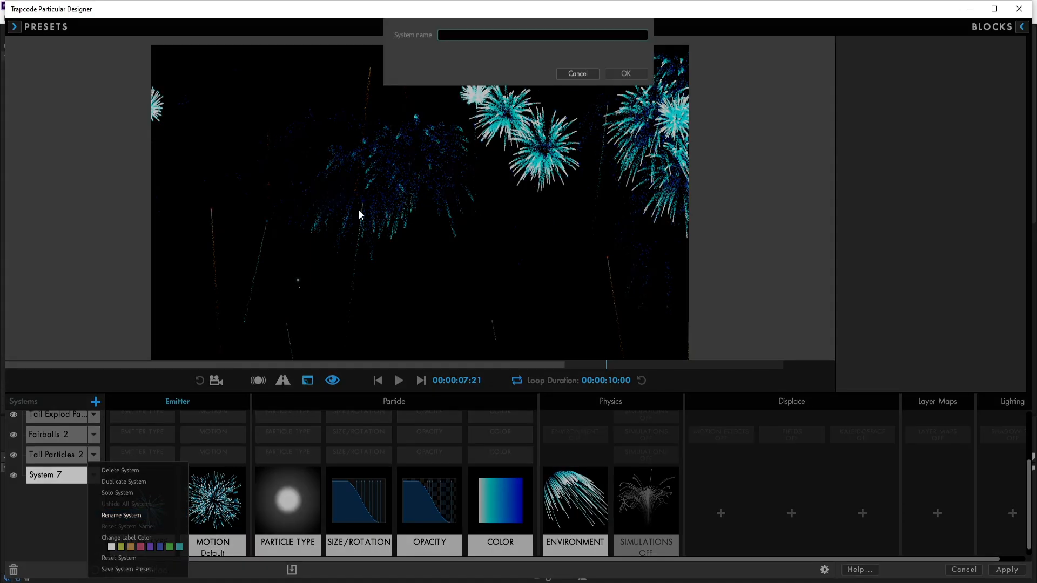
{"action": "left_click", "coordinate": [475, 36]}
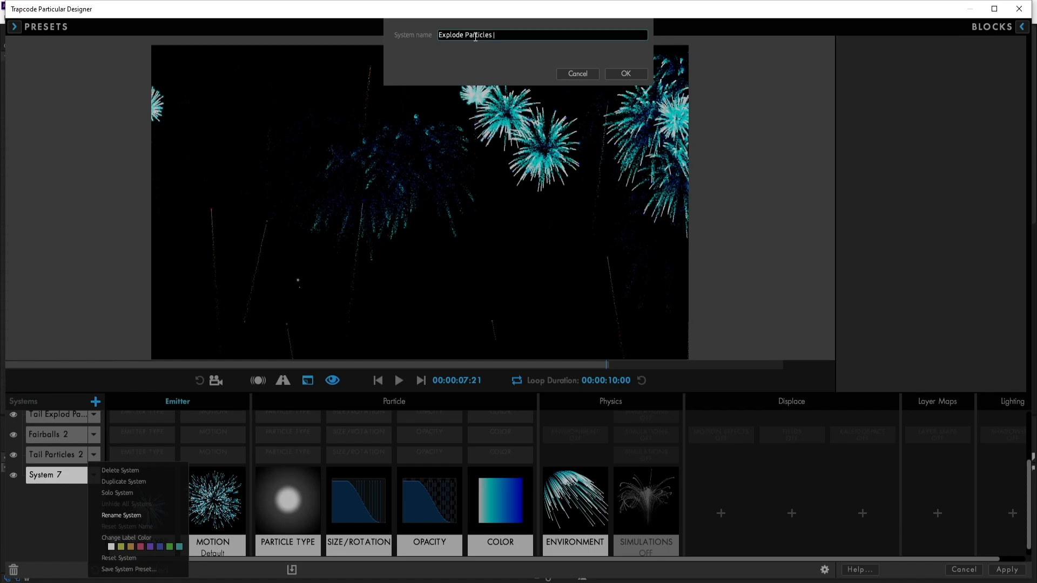
{"action": "key", "text": "Return"}
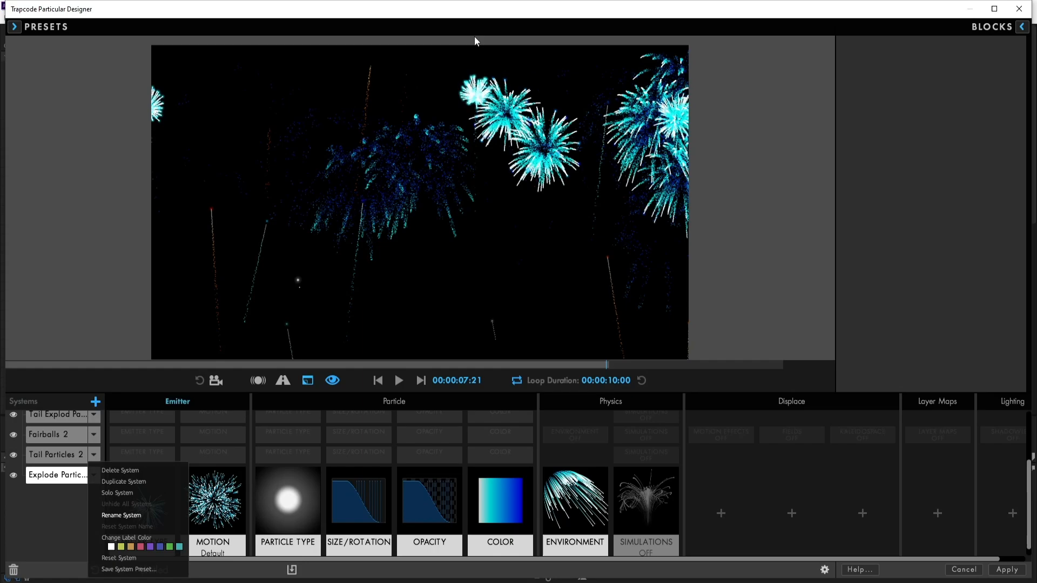
{"action": "left_click", "coordinate": [73, 481]}
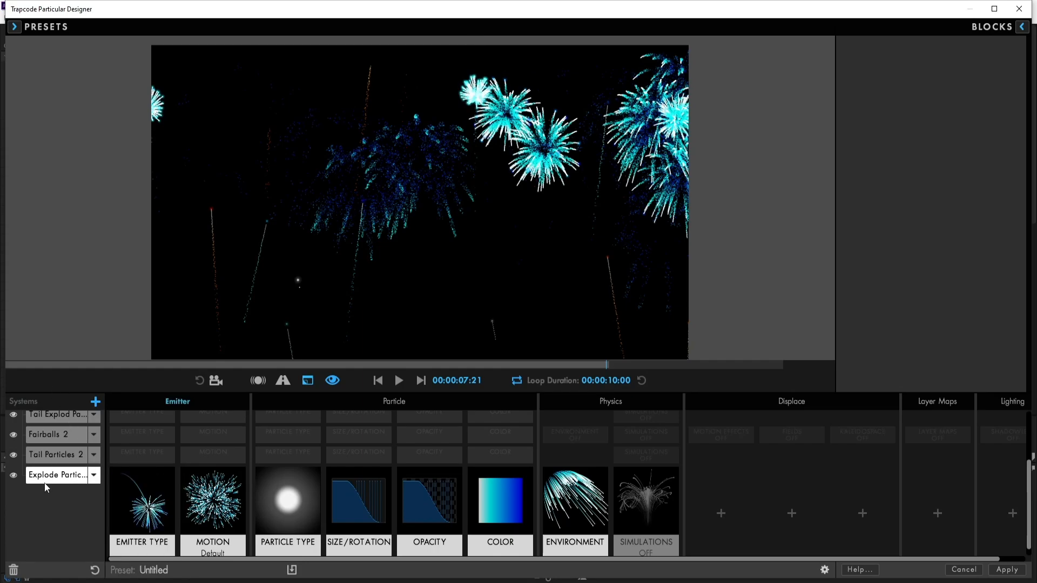
- Open the blocks library, apply the Default particle type to the Explode Particles duplicate, and display the Emitter blocks
{"action": "scroll", "coordinate": [113, 501], "scroll_direction": "up", "scroll_amount": 3}
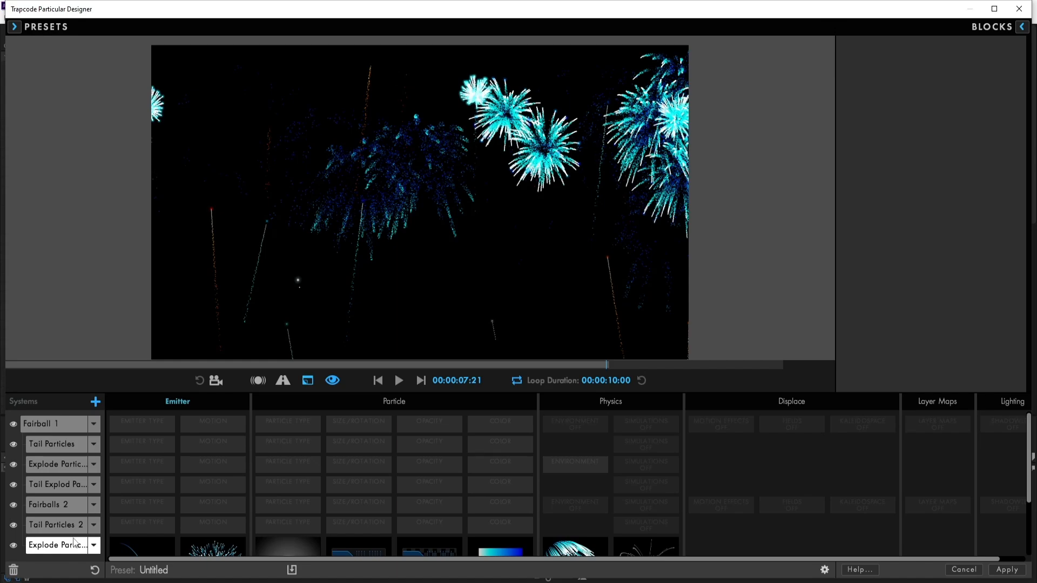
{"action": "left_click", "coordinate": [1022, 26]}
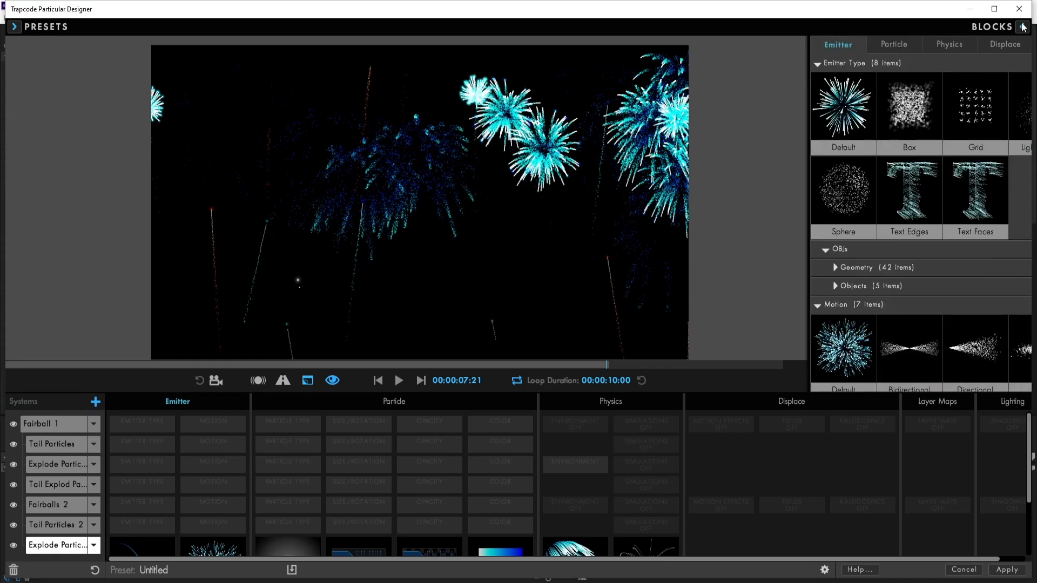
{"action": "left_click", "coordinate": [790, 46]}
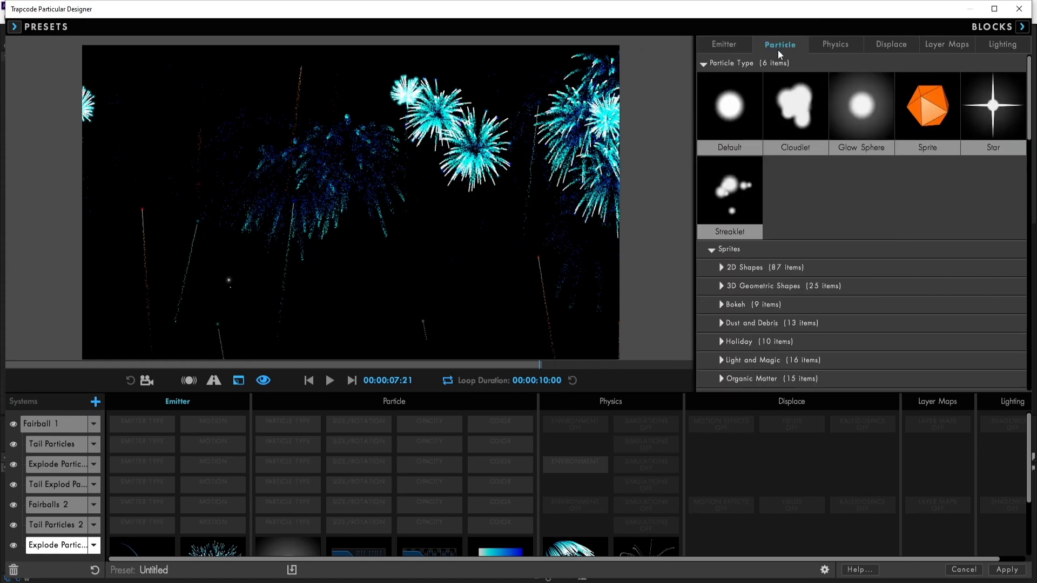
{"action": "left_click", "coordinate": [734, 44]}
{"action": "left_click", "coordinate": [769, 44]}
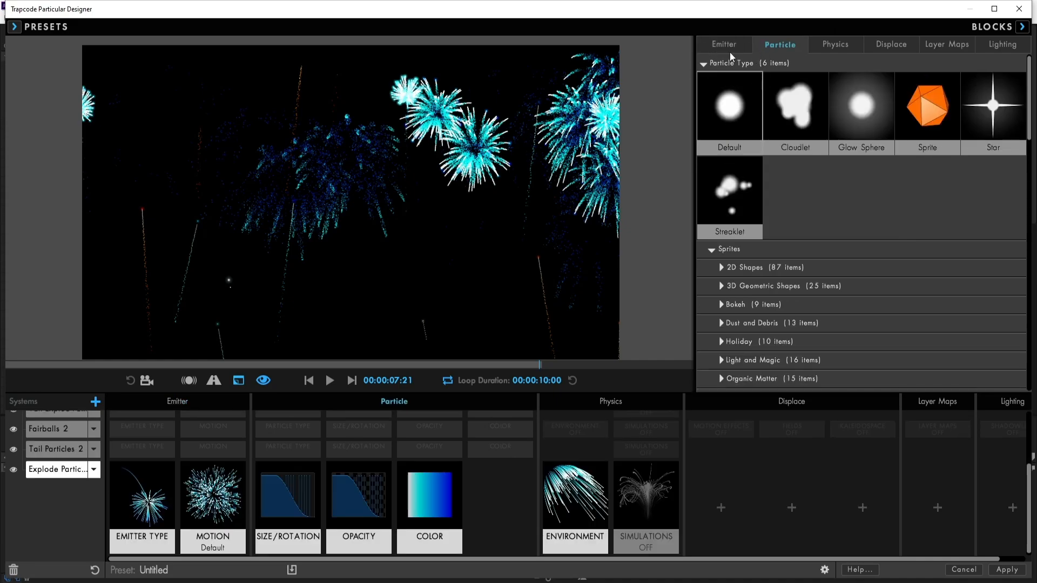
{"action": "left_click", "coordinate": [728, 45]}
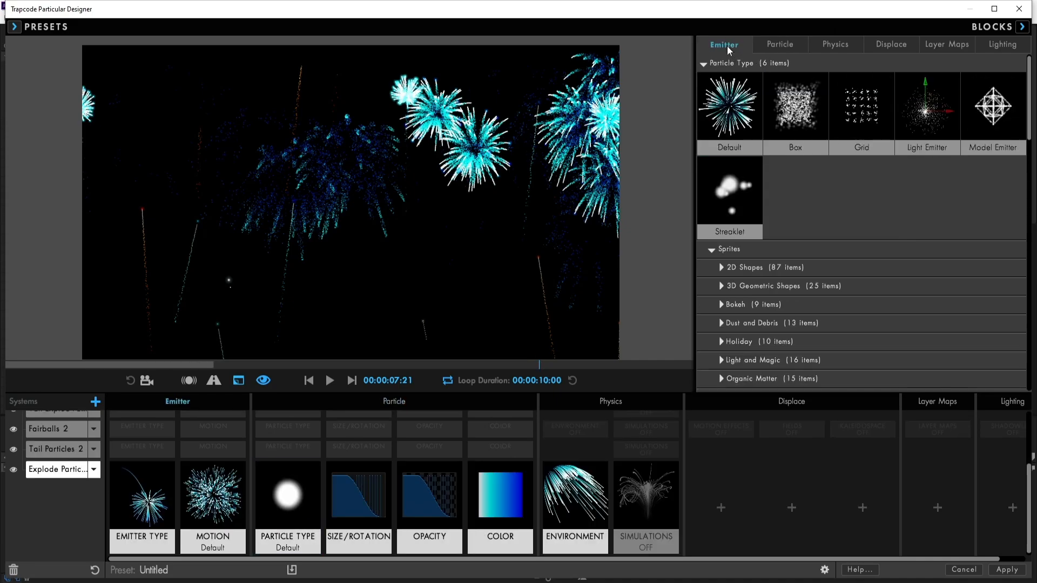
- Select the Emitter Type block of the Explode Particles duplicate and collapse the Emitter Type and Motion categories in the blocks library
{"action": "left_click", "coordinate": [134, 516]}
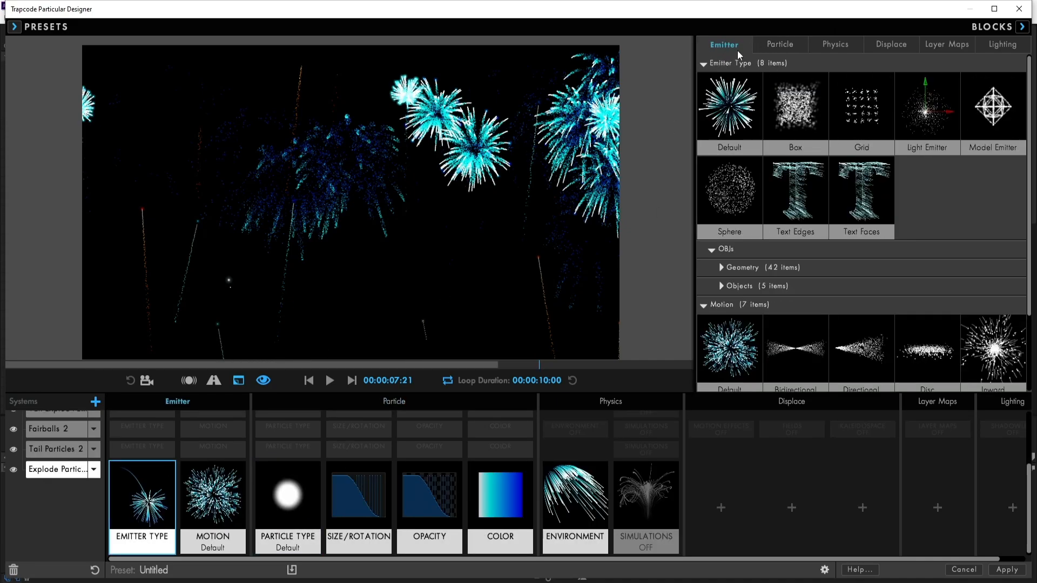
{"action": "left_click", "coordinate": [709, 64]}
{"action": "left_click", "coordinate": [702, 82]}
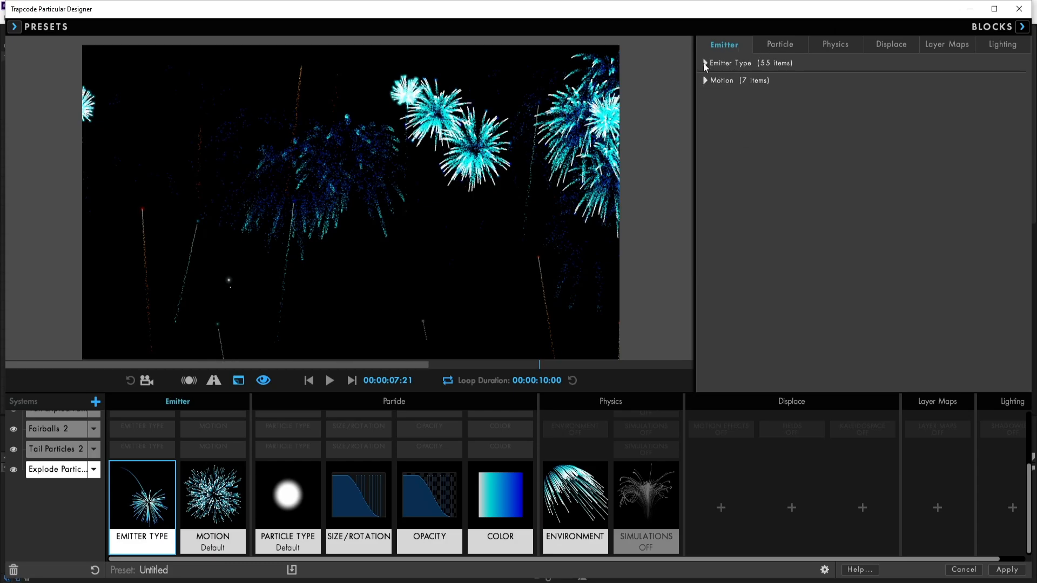
{"action": "left_click", "coordinate": [703, 62]}
{"action": "left_click", "coordinate": [704, 63]}
{"action": "left_click", "coordinate": [703, 77]}
{"action": "left_click", "coordinate": [703, 79]}
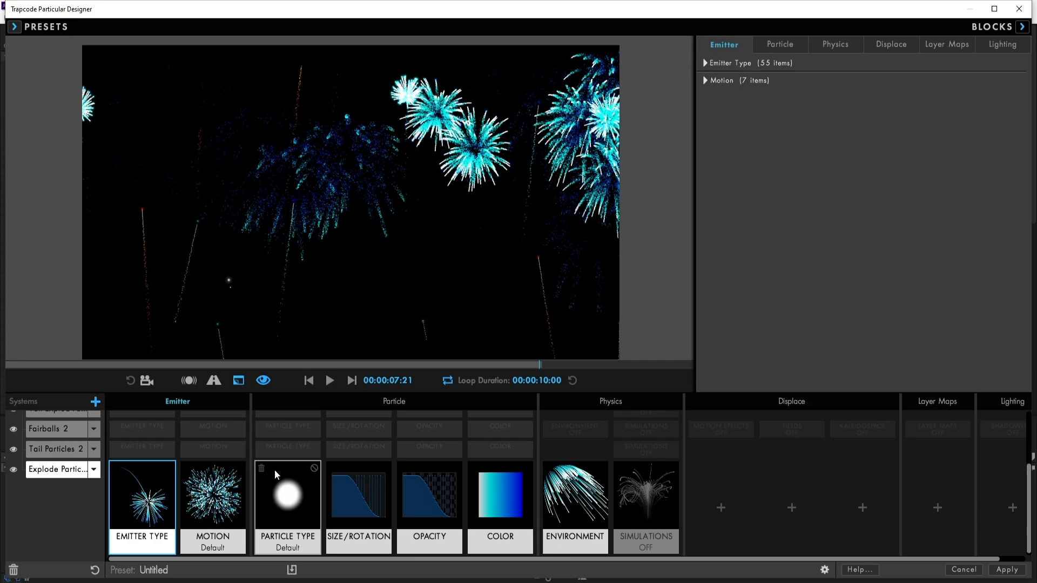
- Set the Parent System of Explode Particles 2 to Fairballs 2 and paste the copied white-orange-red gradient into its color settings
{"action": "scroll", "coordinate": [122, 498], "scroll_direction": "up", "scroll_amount": 4}
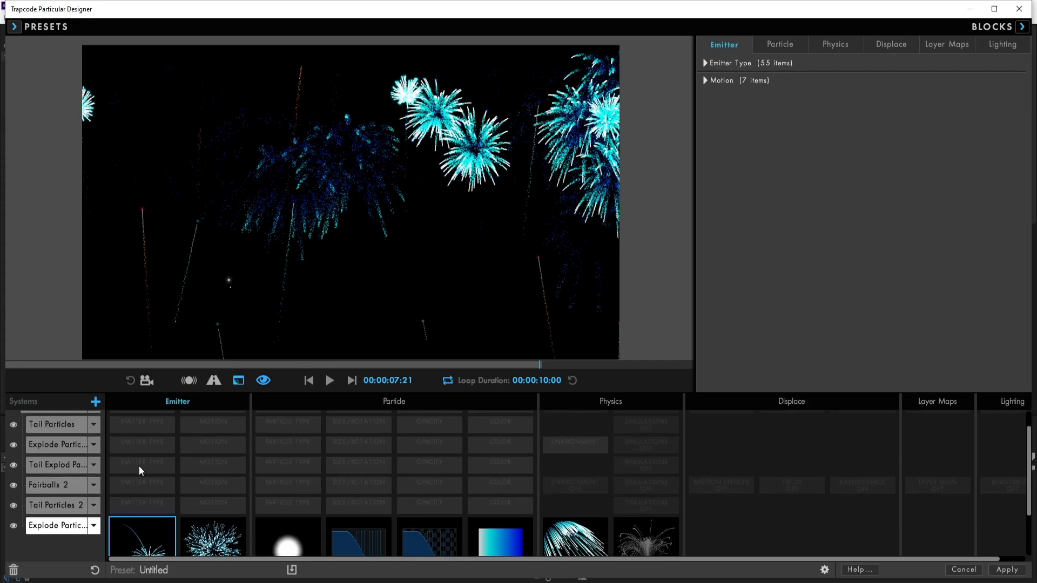
{"action": "left_click", "coordinate": [81, 523]}
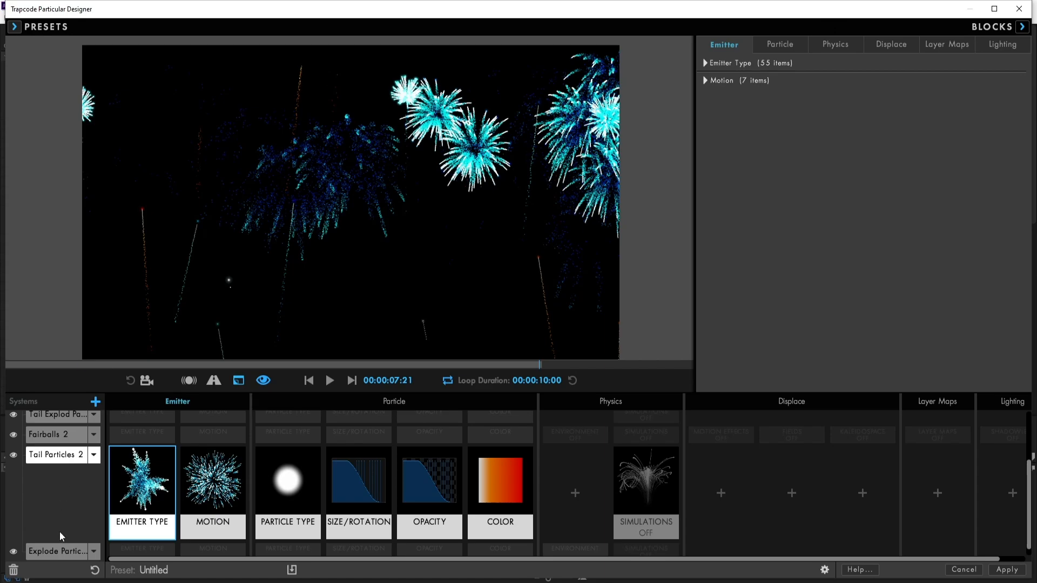
{"action": "left_click", "coordinate": [61, 550]}
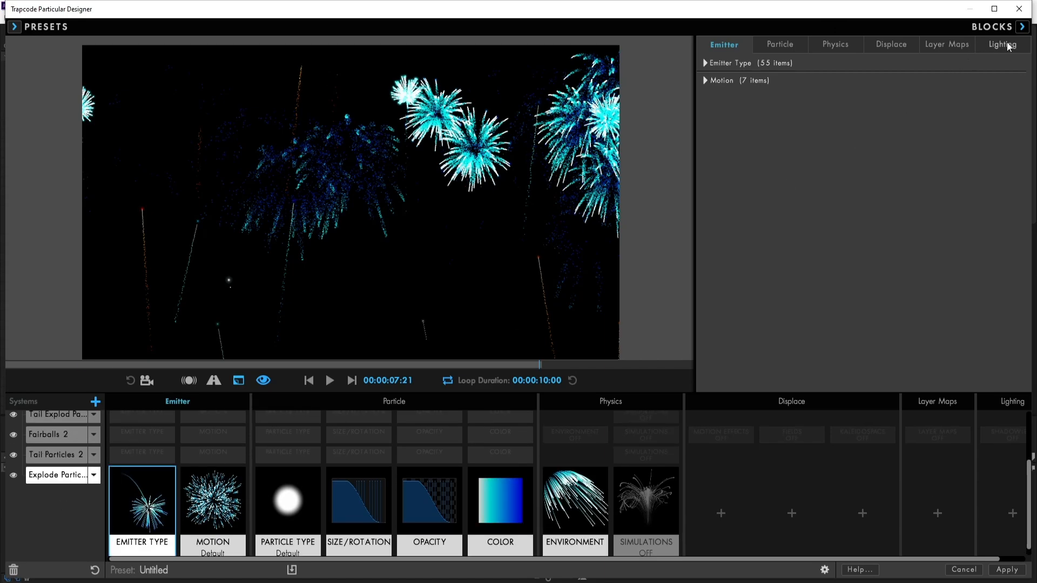
{"action": "left_click", "coordinate": [1022, 27]}
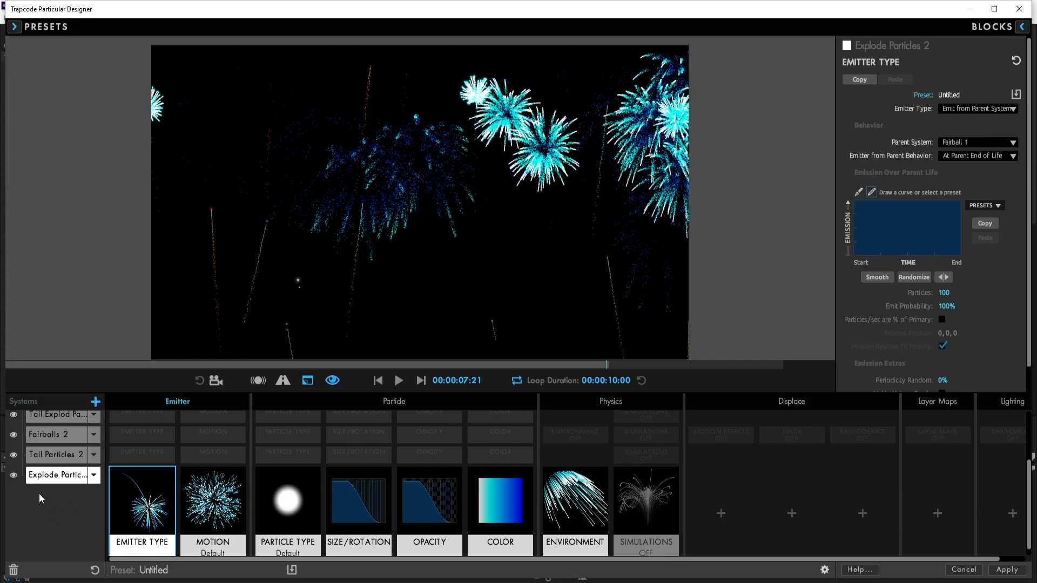
{"action": "left_click", "coordinate": [961, 145]}
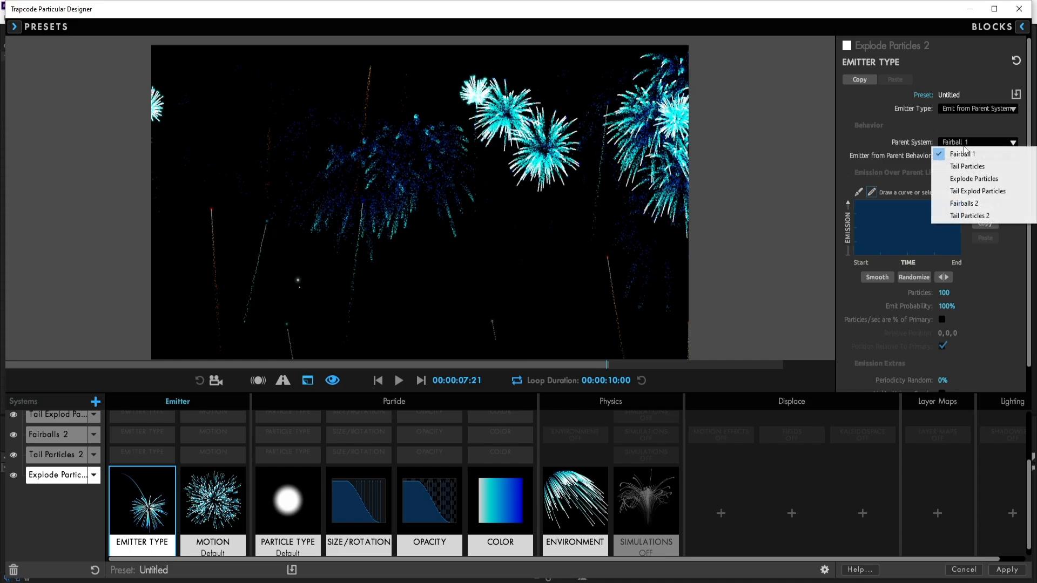
{"action": "left_click", "coordinate": [969, 205]}
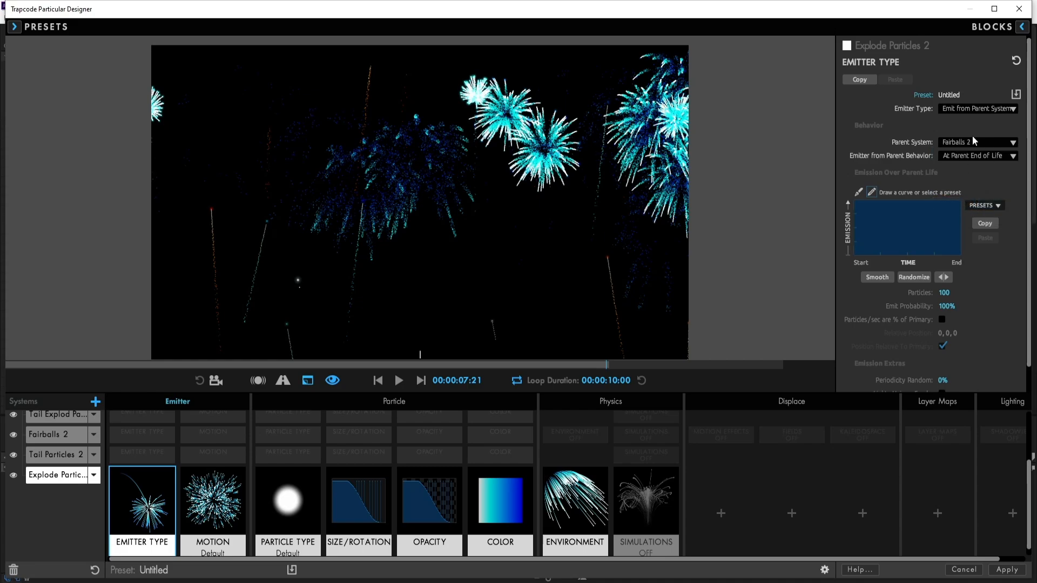
{"action": "left_click", "coordinate": [502, 484]}
{"action": "left_click", "coordinate": [991, 252]}
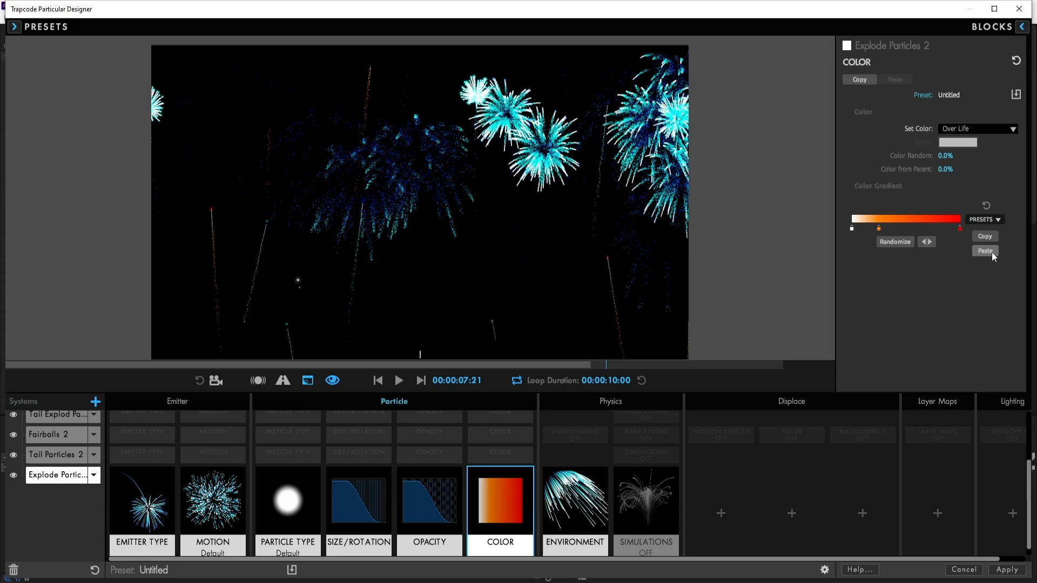
- Set the Random Seed in the Explode Particles 2 motion settings to 80000 and play a short preview of the fireworks
{"action": "left_click", "coordinate": [216, 496]}
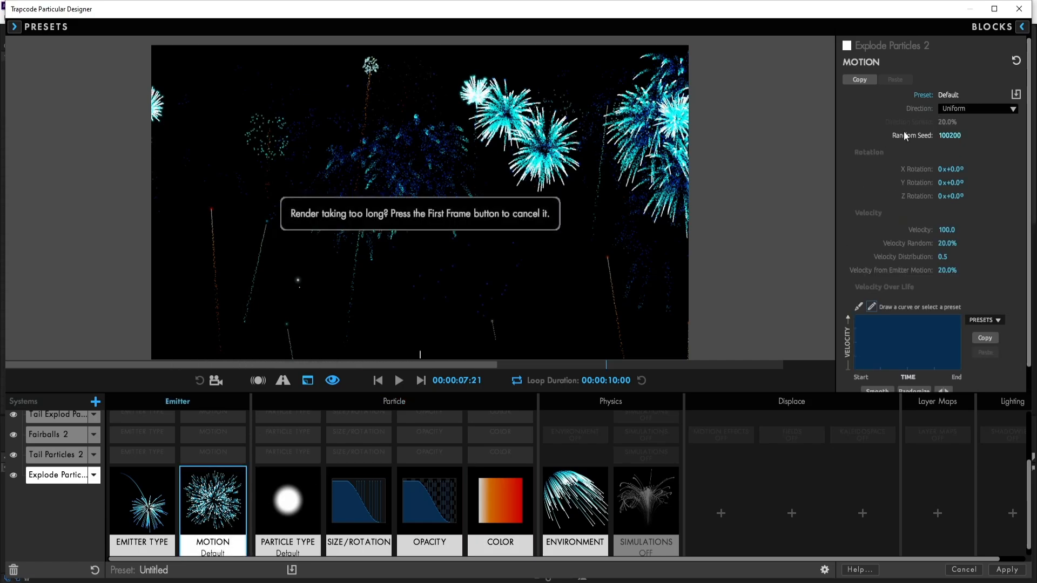
{"action": "left_click", "coordinate": [949, 135]}
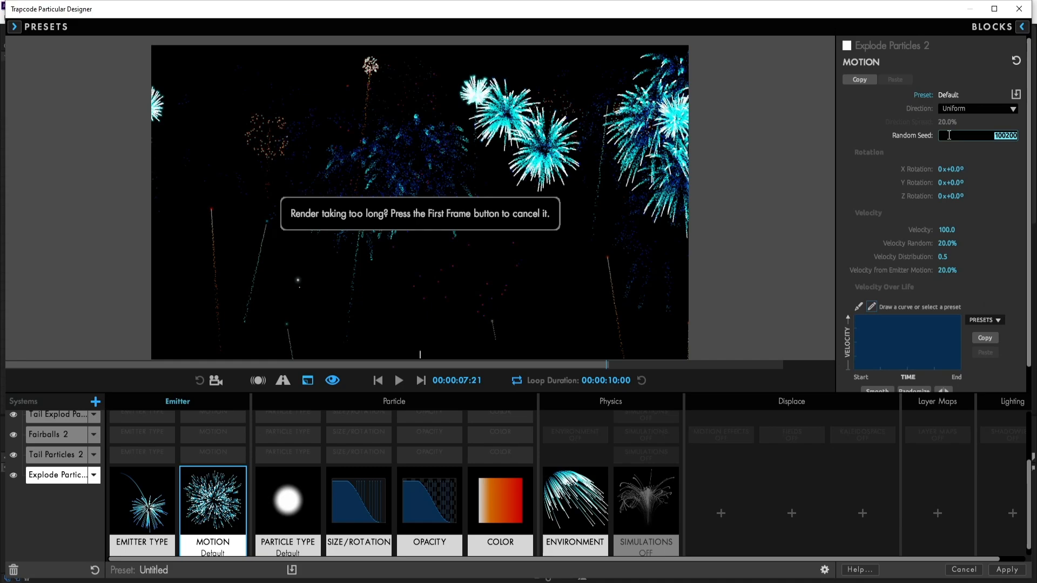
{"action": "type", "text": "8"}
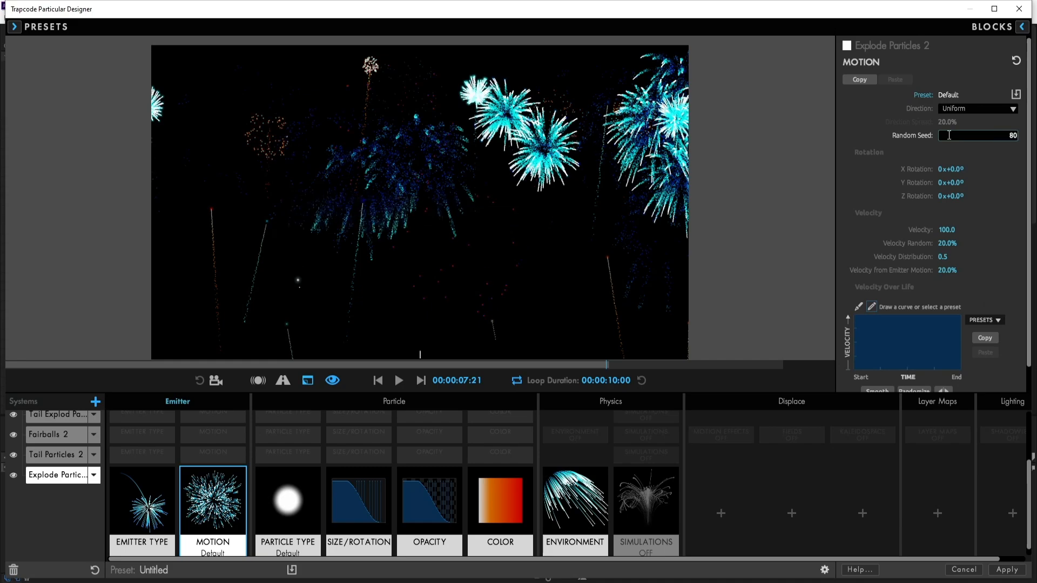
{"action": "key", "text": "Return"}
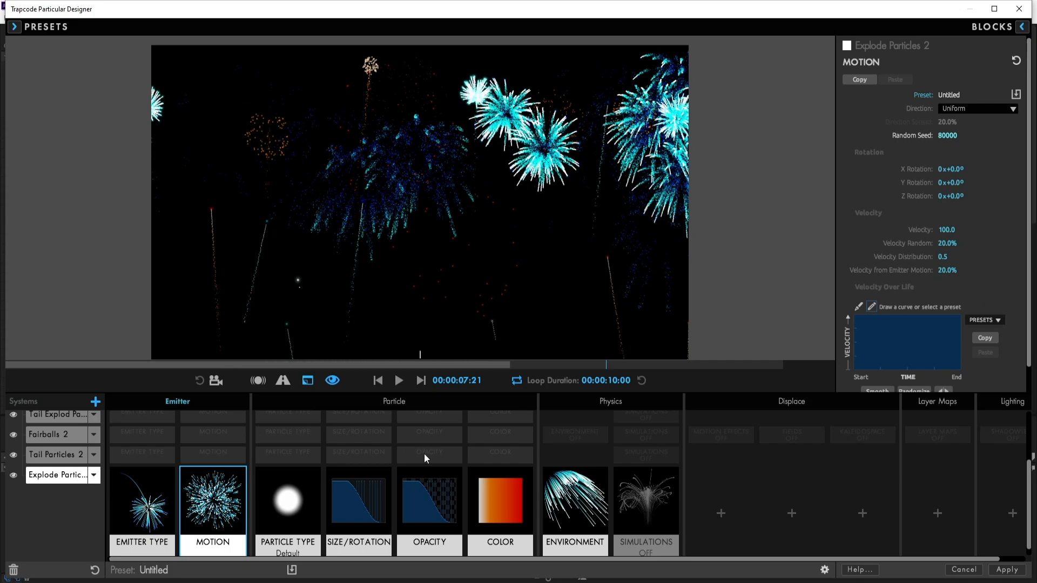
{"action": "left_click", "coordinate": [399, 381]}
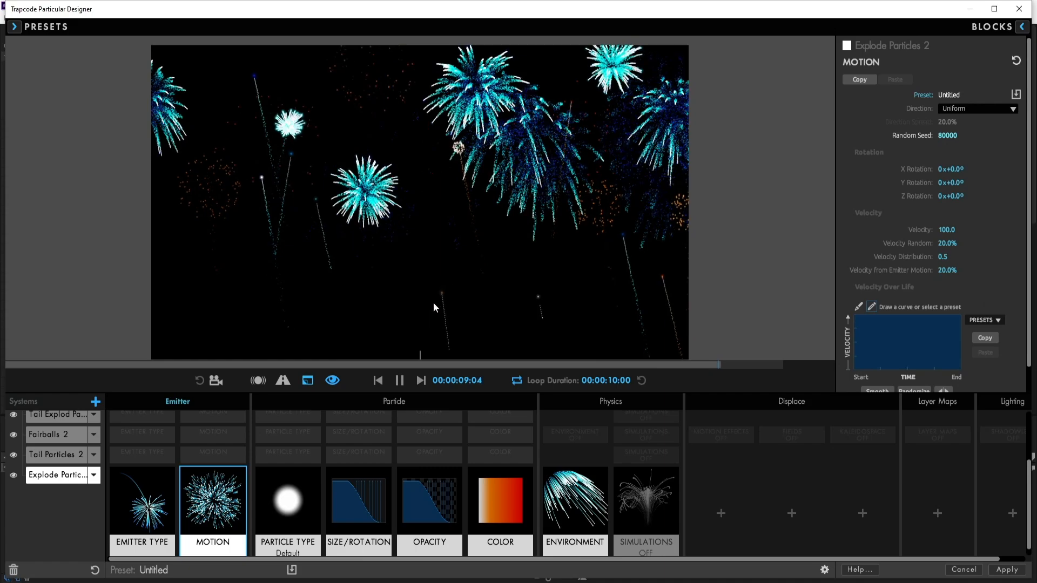
{"action": "left_click", "coordinate": [399, 381]}
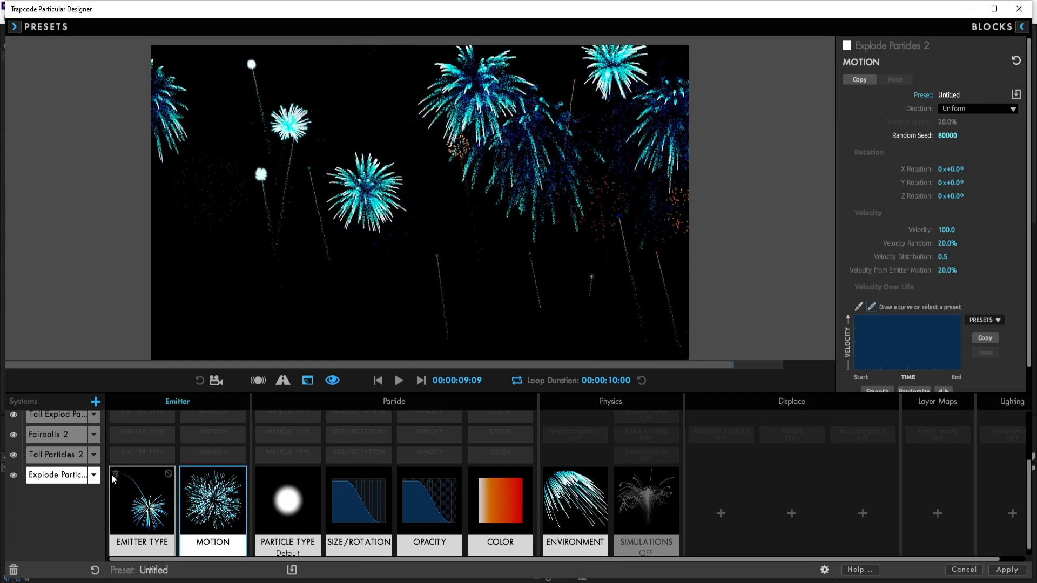
- Duplicate the Tail Explod Particles system
{"action": "scroll", "coordinate": [56, 493], "scroll_direction": "up", "scroll_amount": 3}
{"action": "scroll", "coordinate": [57, 430], "scroll_direction": "up", "scroll_amount": 1}
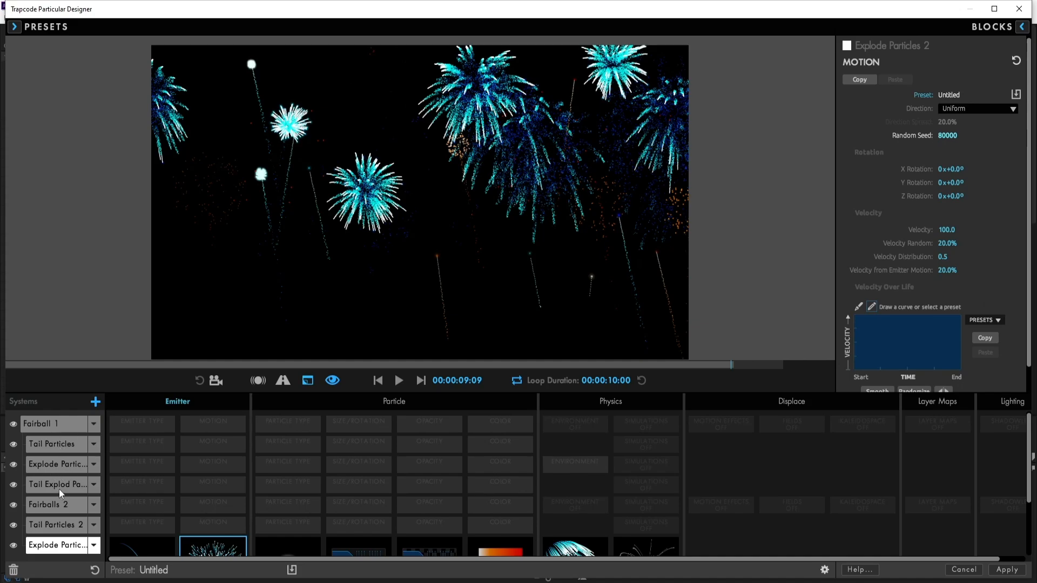
{"action": "left_click", "coordinate": [46, 482]}
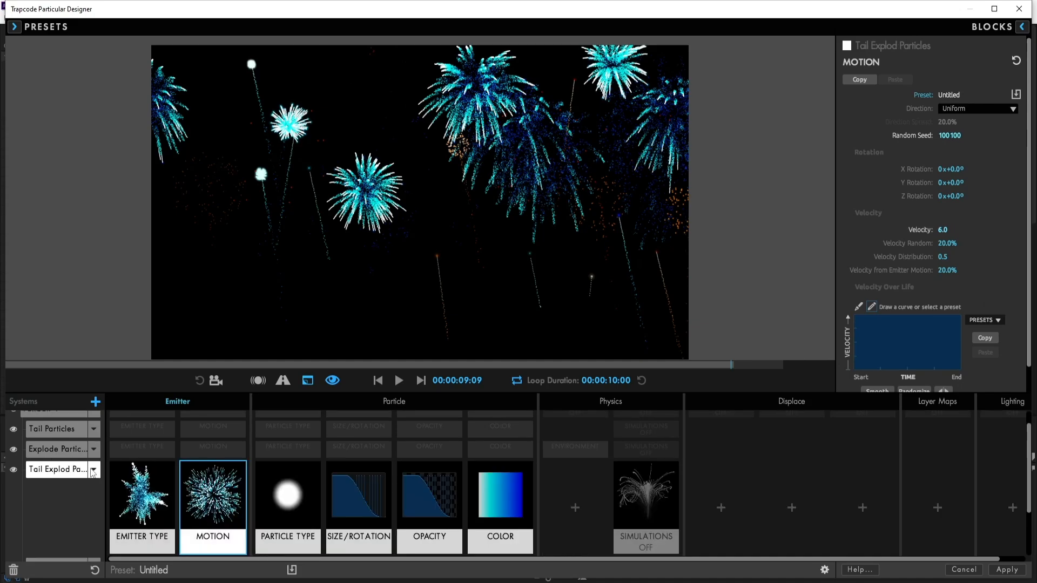
{"action": "left_click", "coordinate": [90, 468]}
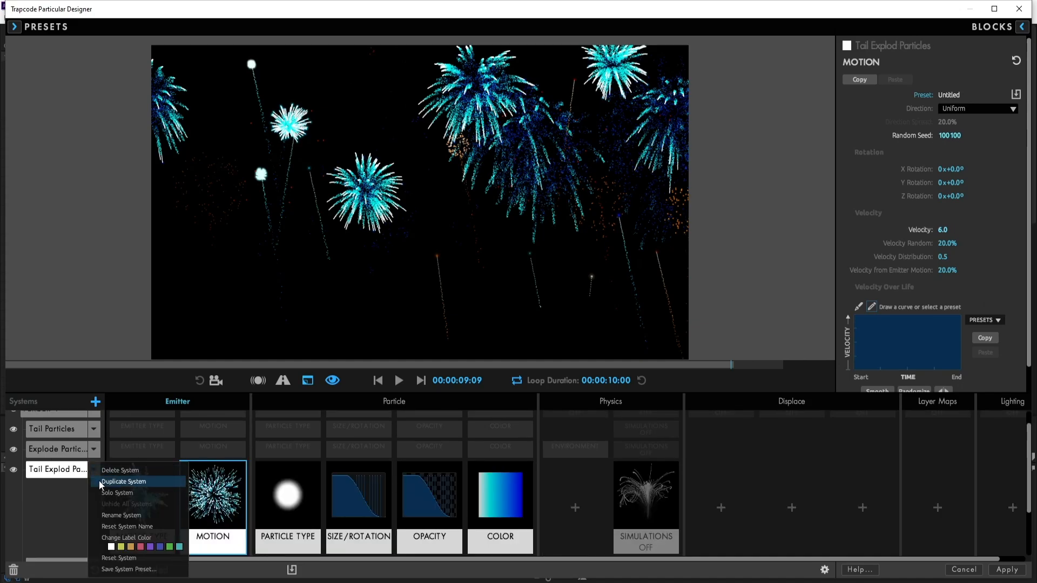
{"action": "left_click", "coordinate": [114, 482]}
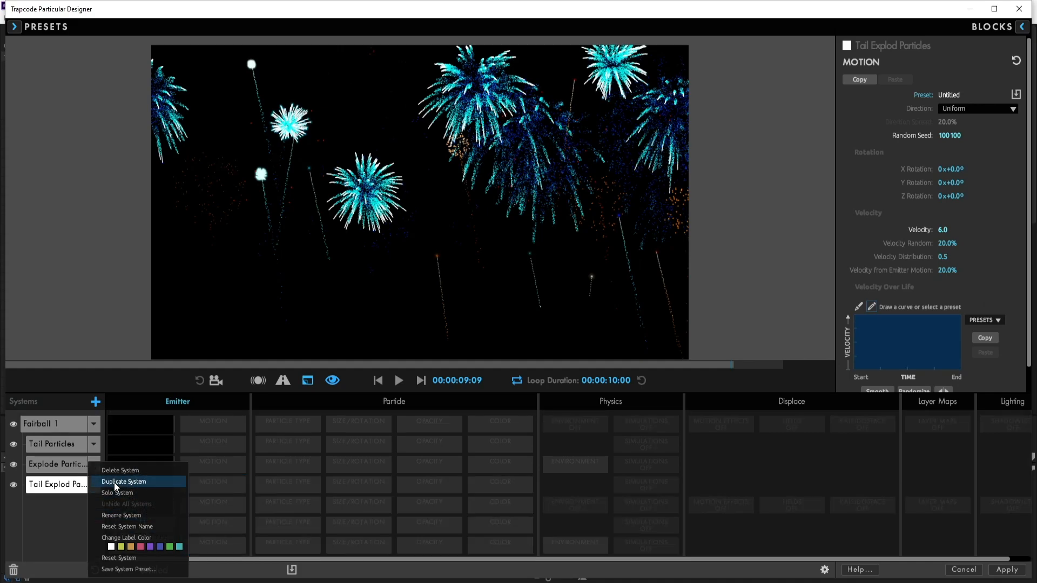
- Rename the duplicated tail explosion system as Tail Explode Particles 2
{"action": "scroll", "coordinate": [67, 502], "scroll_direction": "up", "scroll_amount": 3}
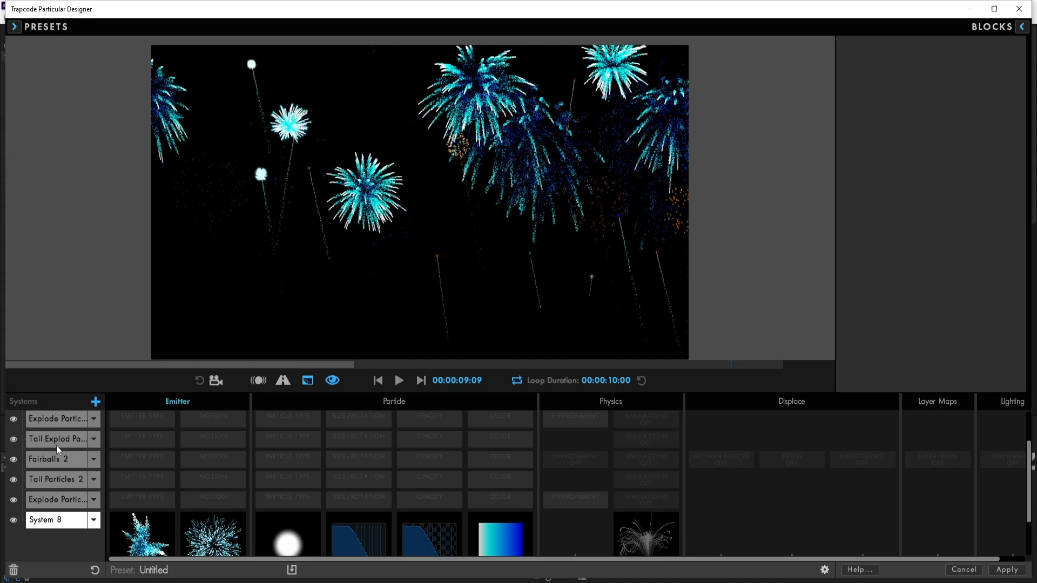
{"action": "left_click", "coordinate": [92, 520]}
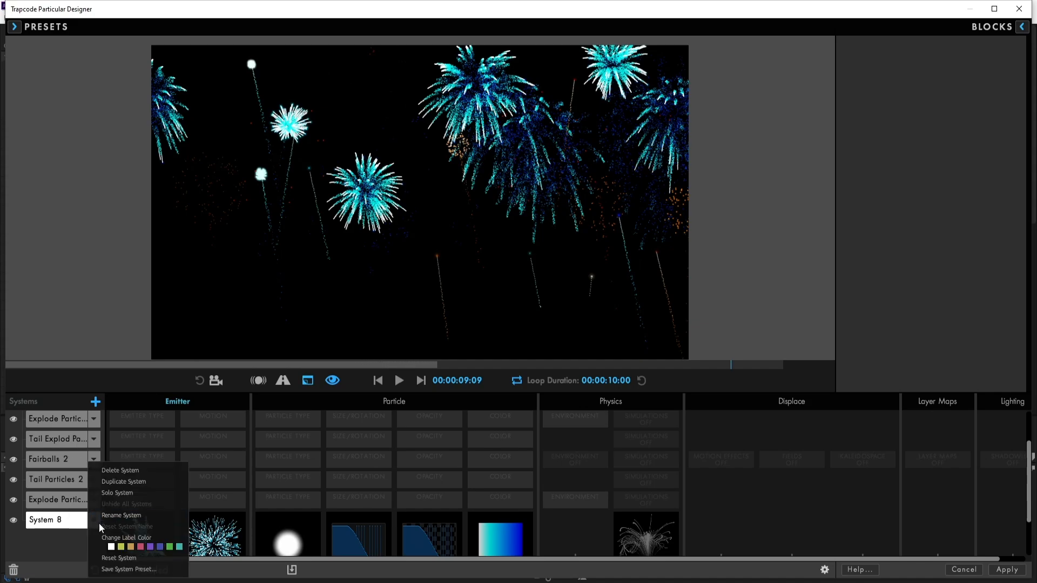
{"action": "left_click", "coordinate": [120, 515]}
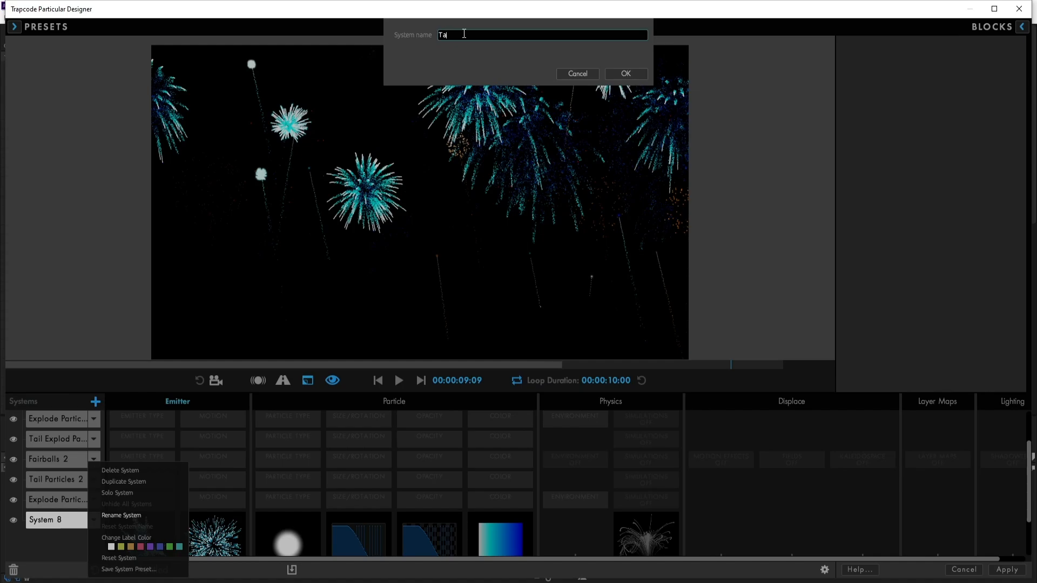
{"action": "type", "text": "Tail Explode "}
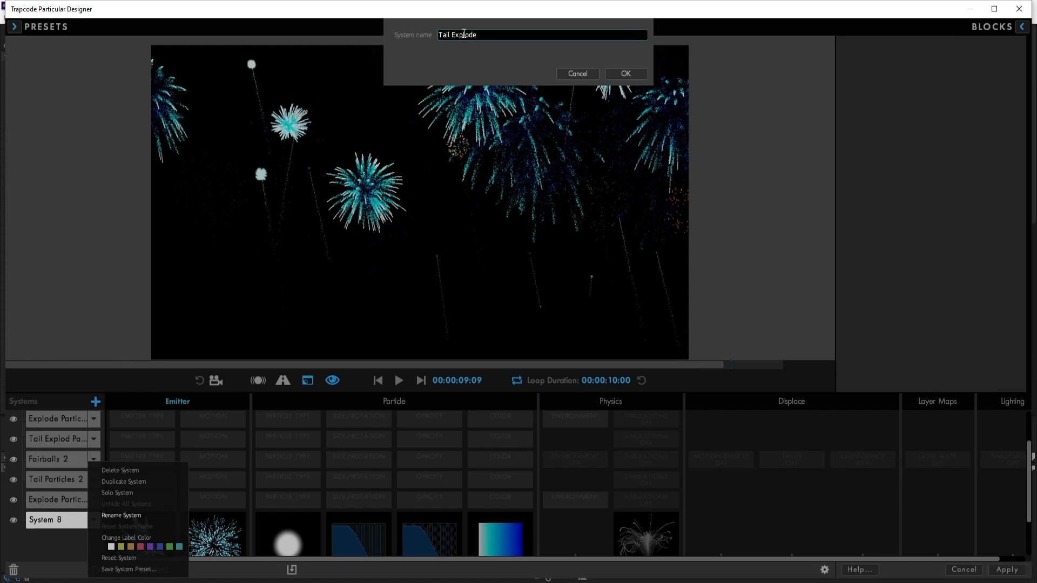
{"action": "type", "text": "Particles 2"}
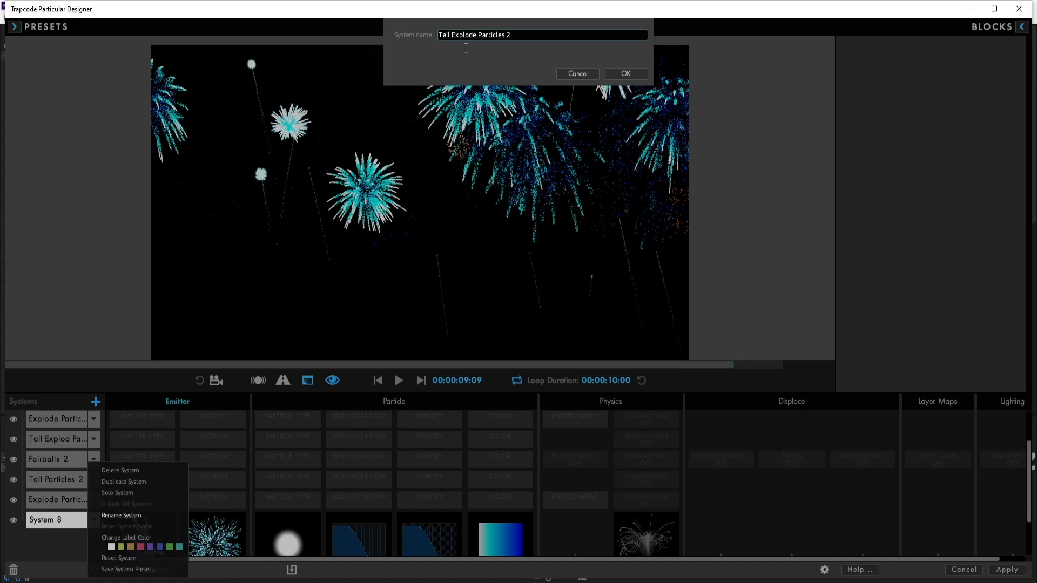
{"action": "left_click", "coordinate": [624, 74]}
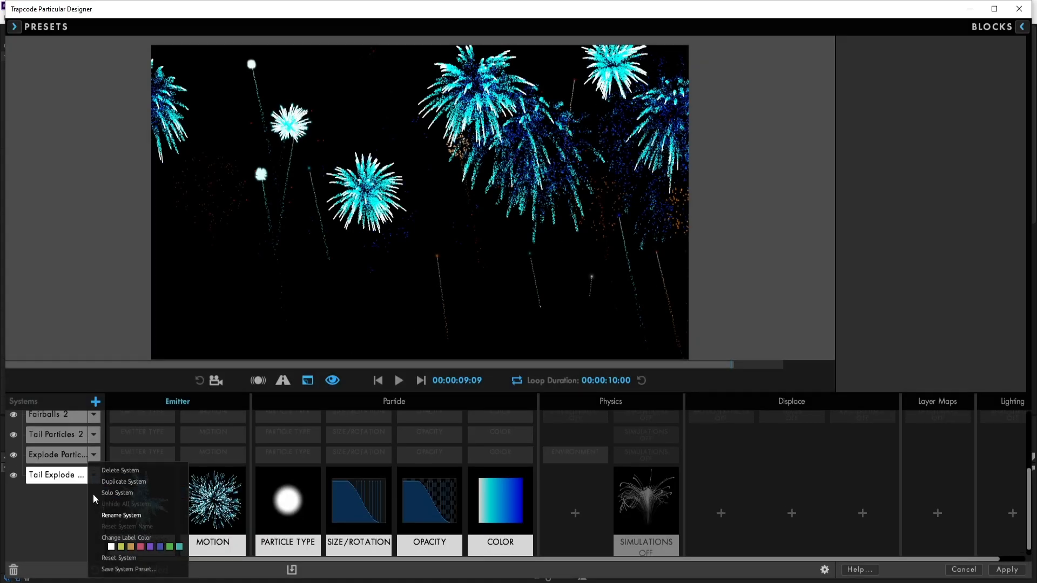
{"action": "left_click", "coordinate": [68, 479]}
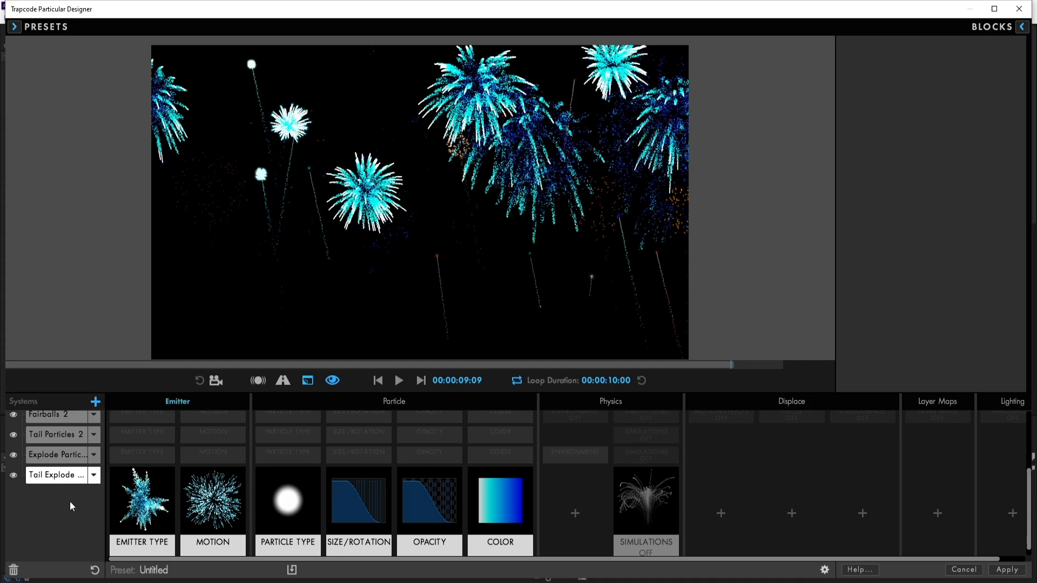
- Set the Parent System of Tail Explode Particles 2 to Explode Particles 2 and paste the copied white-orange-red gradient into its color settings
{"action": "left_click", "coordinate": [131, 510]}
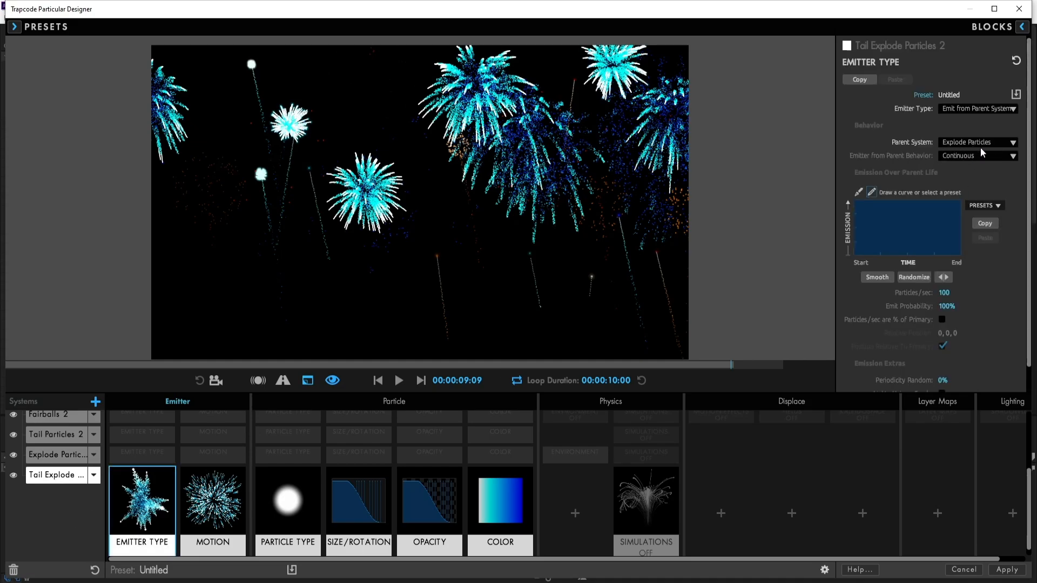
{"action": "left_click", "coordinate": [1014, 144]}
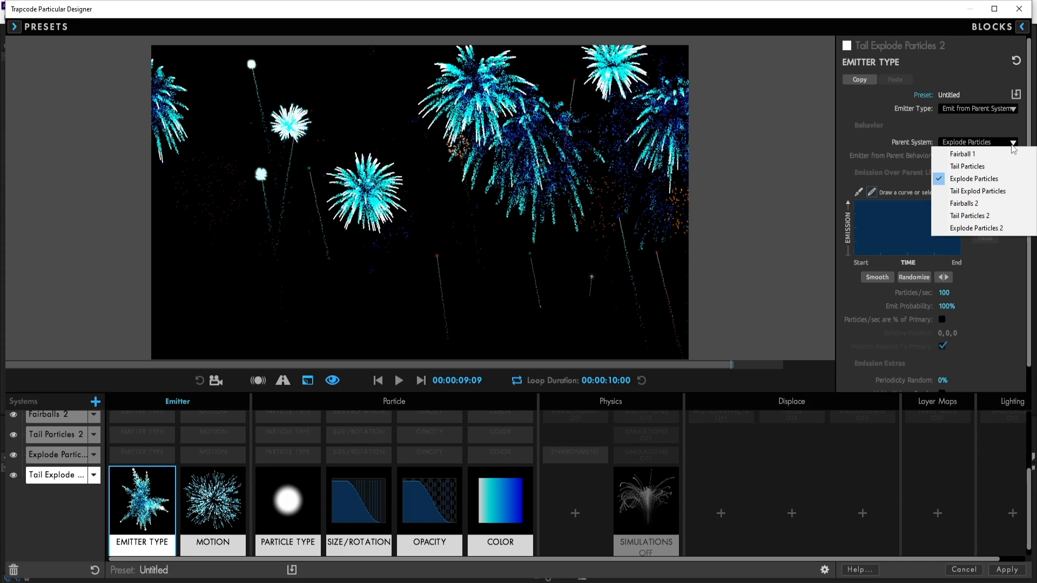
{"action": "left_click", "coordinate": [981, 228]}
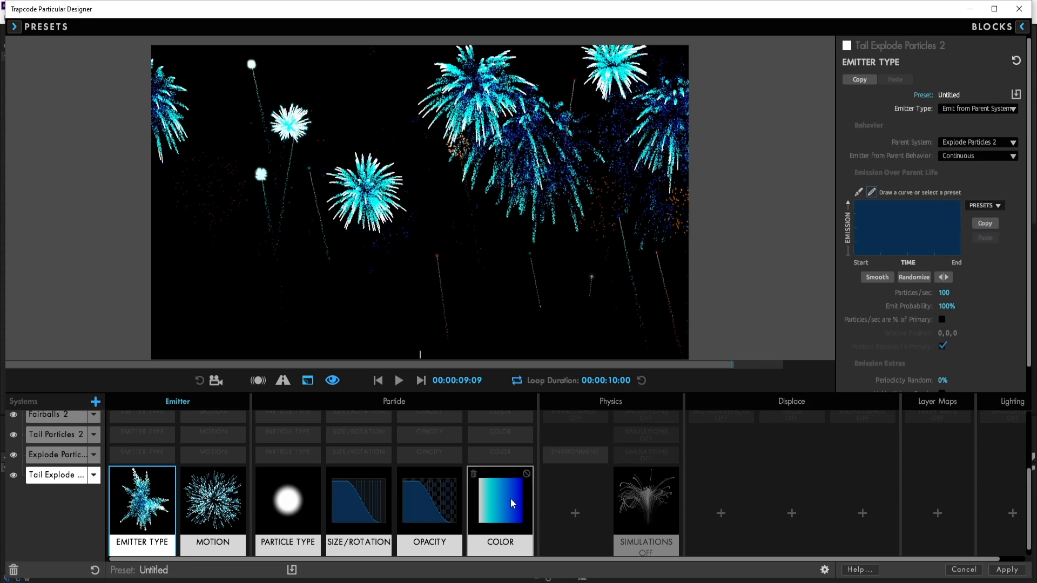
{"action": "left_click", "coordinate": [510, 498]}
{"action": "left_click", "coordinate": [984, 251]}
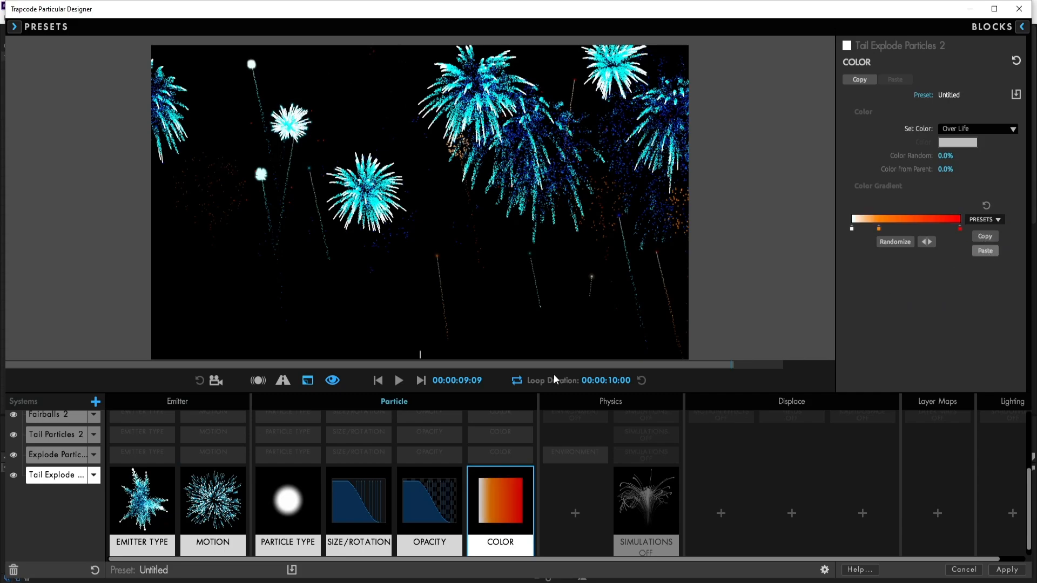
- Set the Random Seed in the Tail Explode Particles 2 motion settings to 80000 and display its emitter settings
{"action": "left_click", "coordinate": [218, 505]}
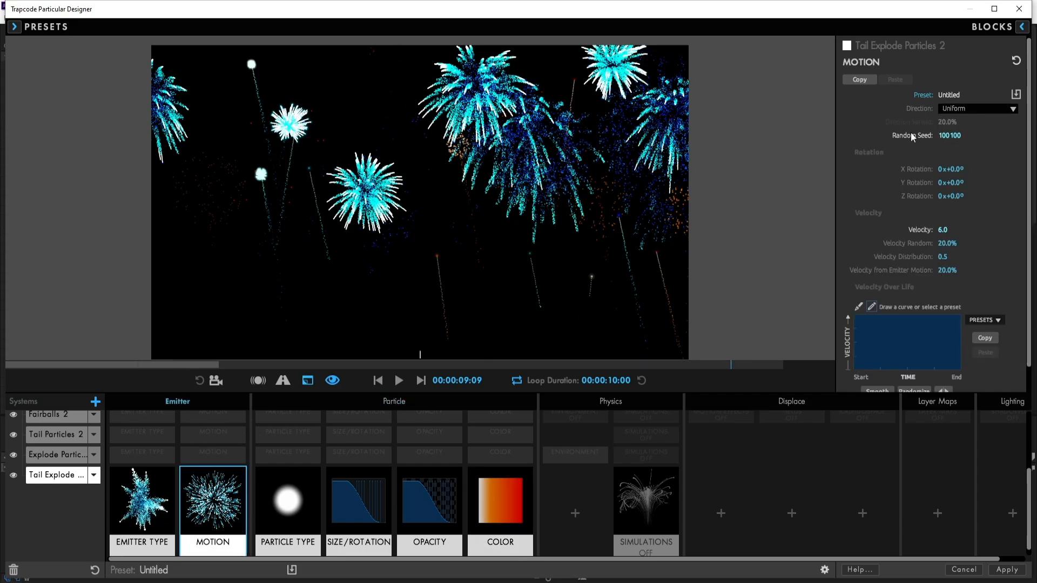
{"action": "left_click", "coordinate": [955, 136]}
{"action": "type", "text": "8"}
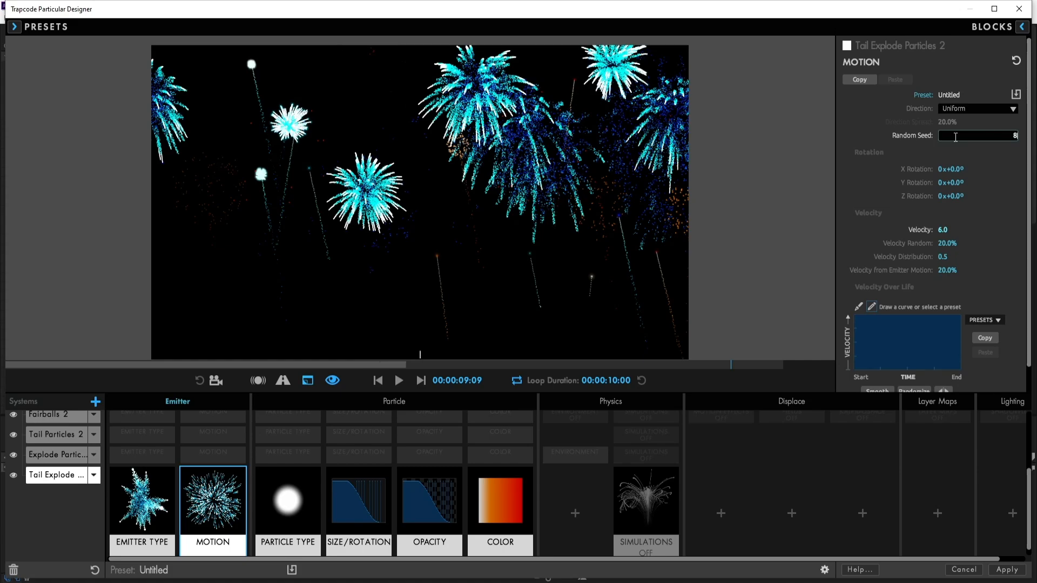
{"action": "type", "text": "0000"}
{"action": "key", "text": "Return"}
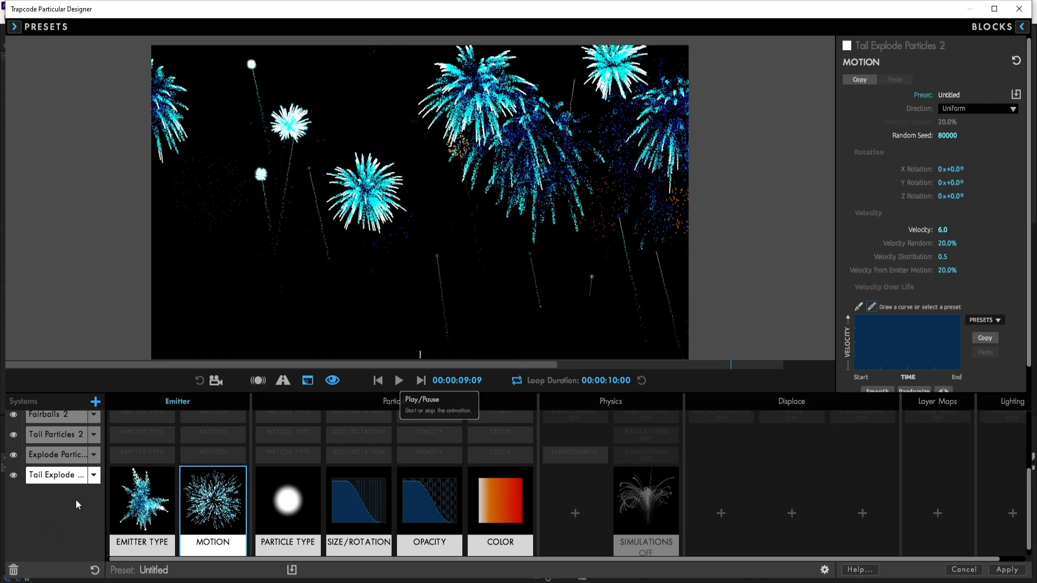
{"action": "left_click", "coordinate": [155, 507]}
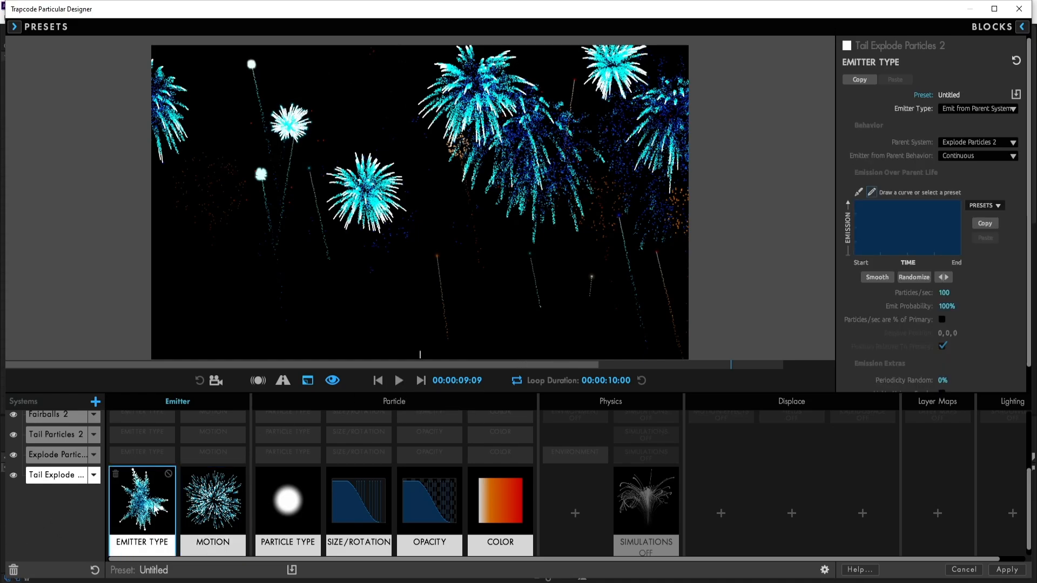
- Play and pause the fireworks preview to examine both color sets, and look over the list of particle systems
{"action": "left_click", "coordinate": [399, 382]}
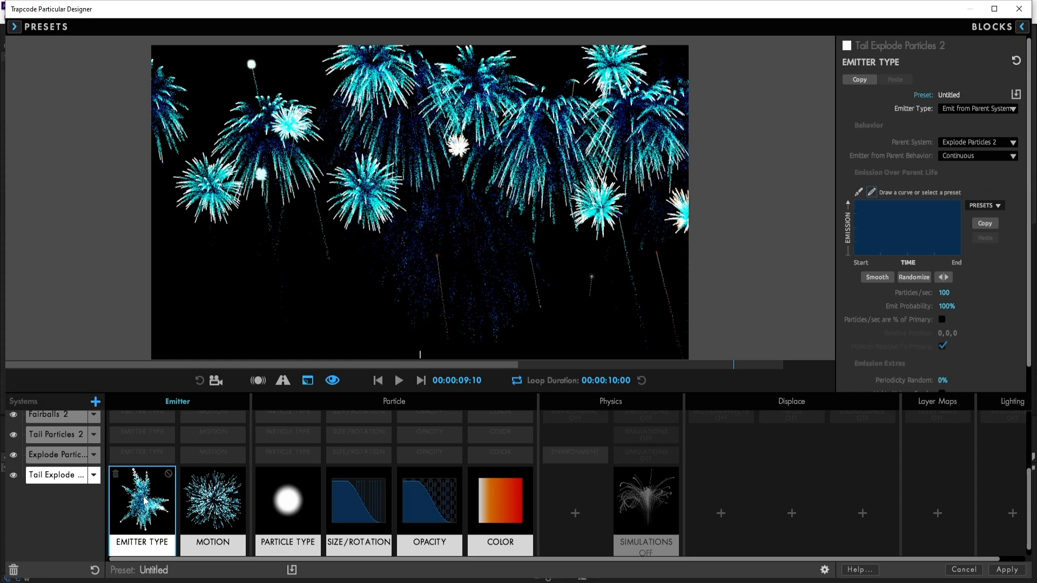
{"action": "left_click", "coordinate": [399, 381]}
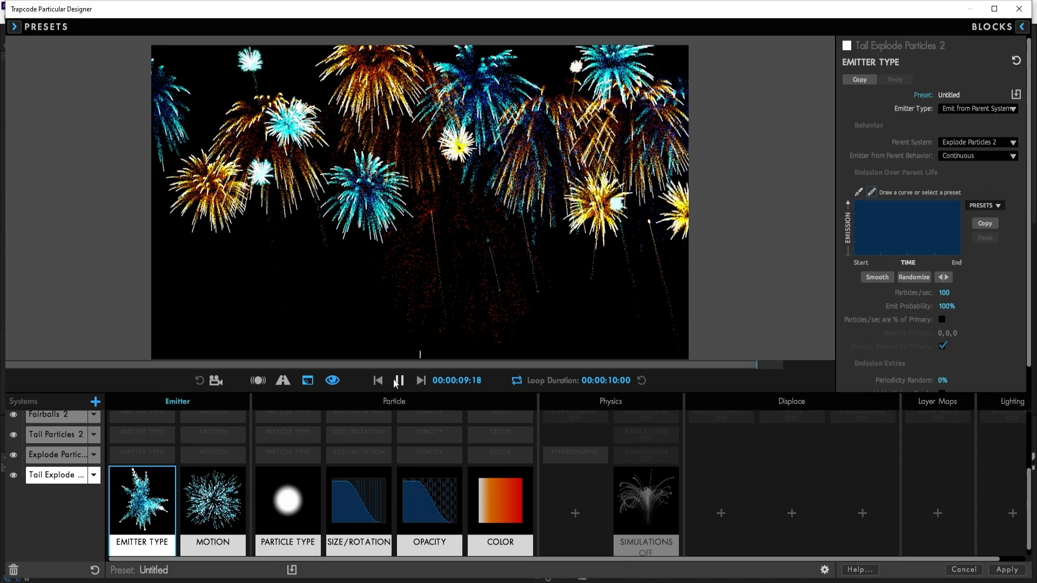
{"action": "left_click", "coordinate": [398, 382]}
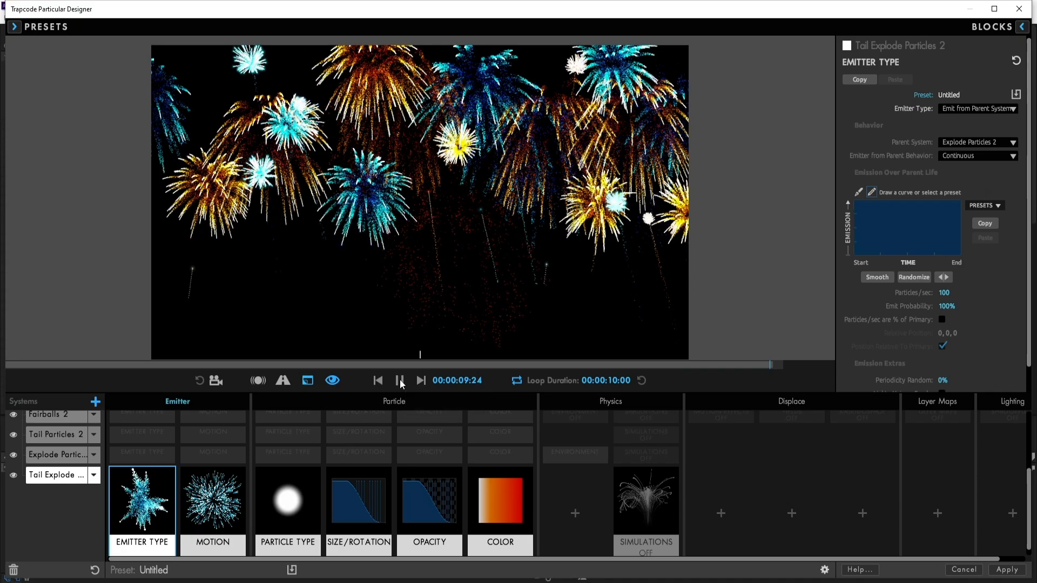
{"action": "left_click", "coordinate": [400, 382]}
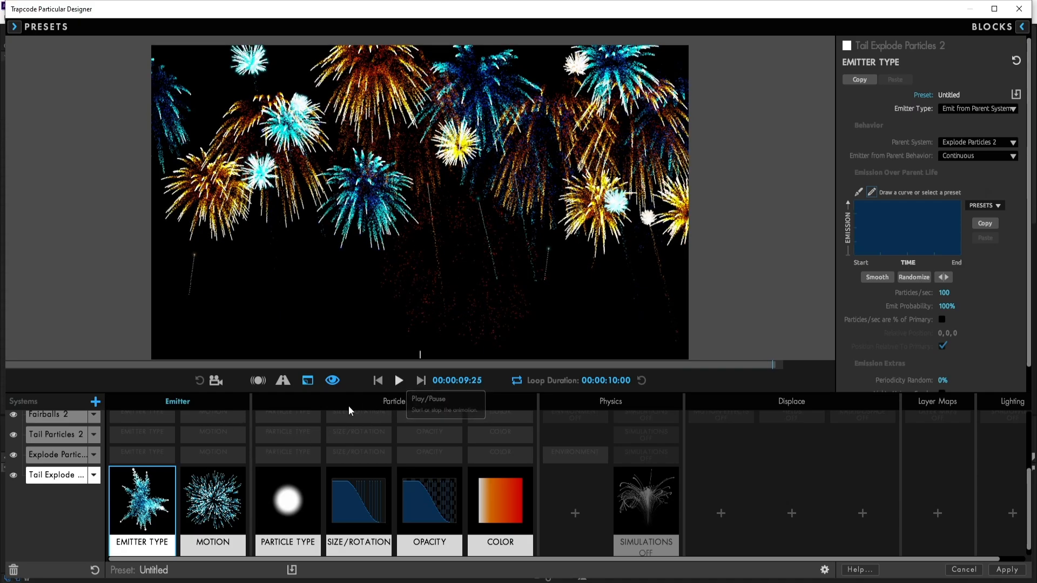
{"action": "scroll", "coordinate": [57, 511], "scroll_direction": "up", "scroll_amount": 3}
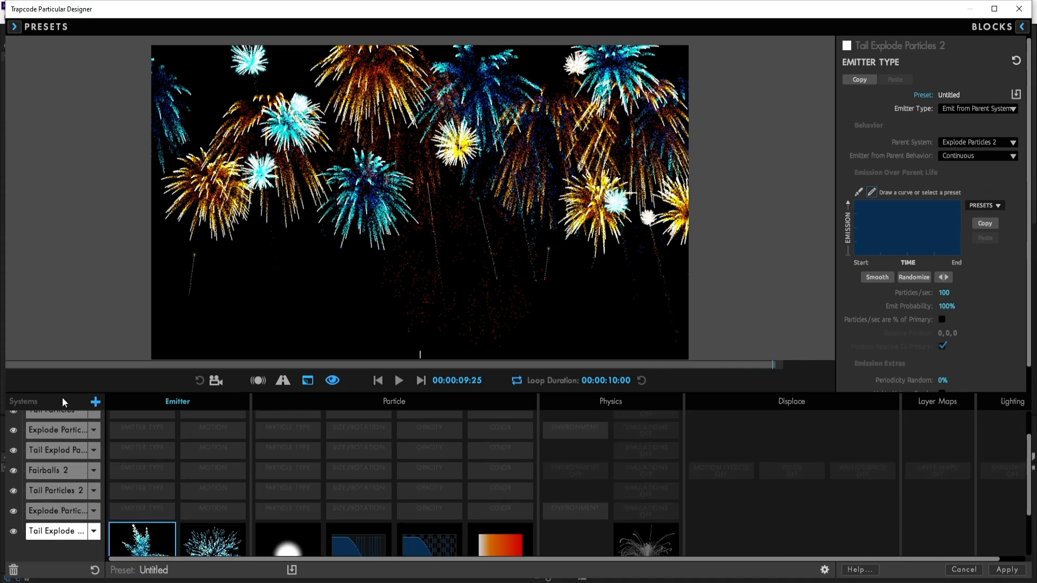
{"action": "scroll", "coordinate": [48, 486], "scroll_direction": "down", "scroll_amount": 1}
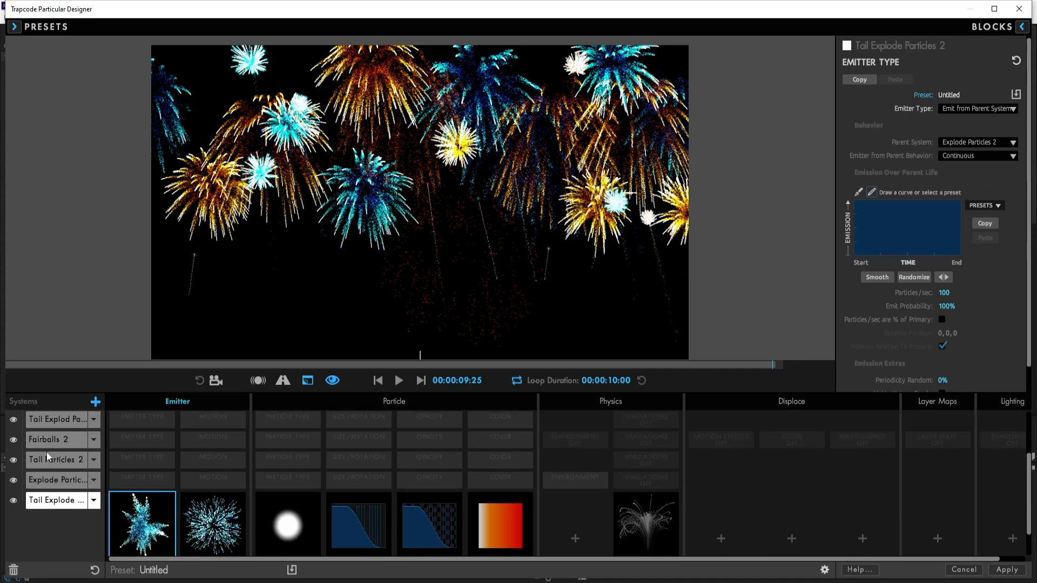
{"action": "scroll", "coordinate": [48, 489], "scroll_direction": "up", "scroll_amount": 1}
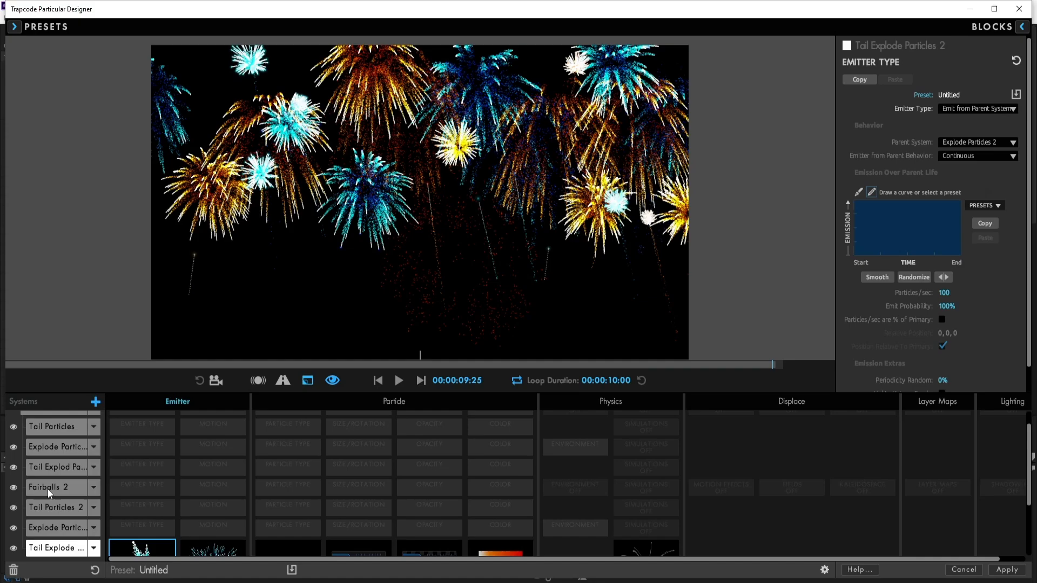